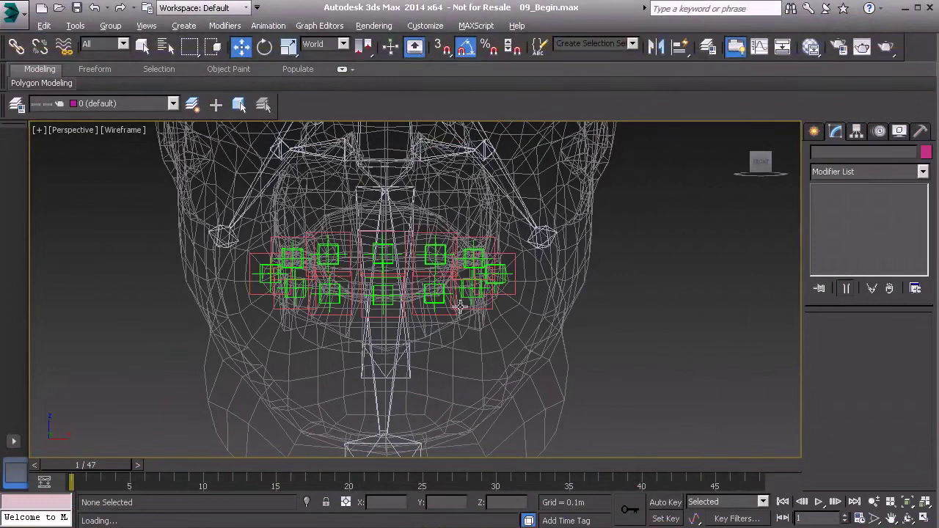
- Select the eight lip driver planes between the middle and corner ones: upper and lower A and B on both sides
left_click(343, 236)
left_click(281, 237, "ctrl")
left_click(291, 311, "ctrl")
left_click(341, 312, "ctrl")
left_click(439, 314, "ctrl")
left_click(477, 271, "ctrl")
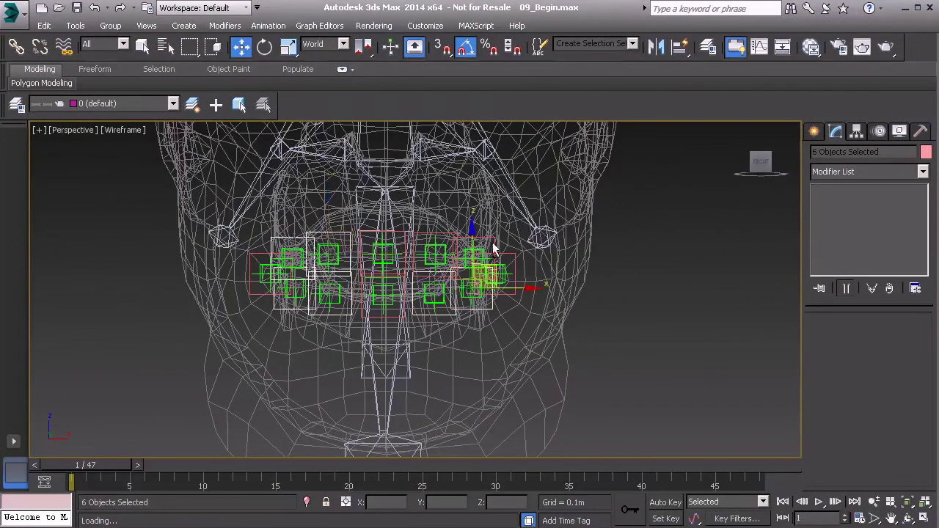
left_click(487, 243, "ctrl")
left_click(435, 232, "ctrl")
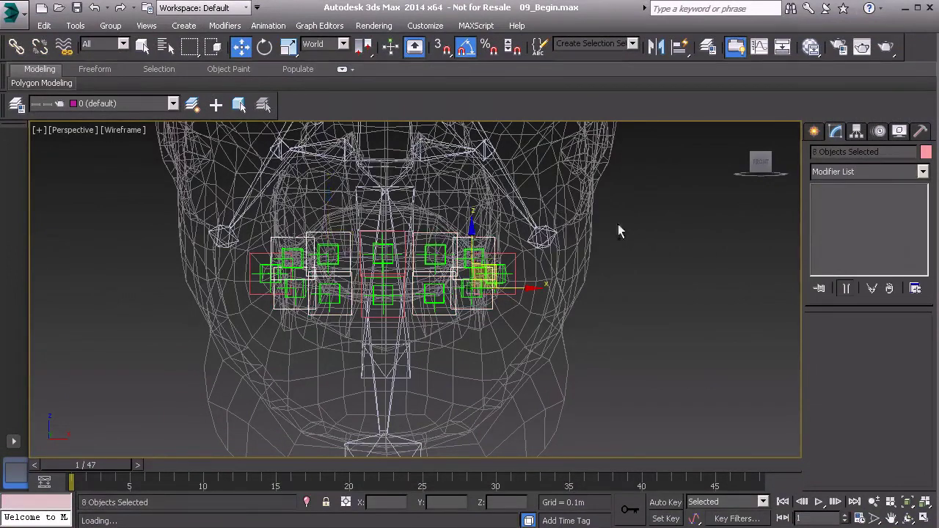
- Apply a Skin modifier to the eight selected lip driver planes
left_click(847, 173)
scroll(864, 314, "down", 2)
scroll(865, 314, "down", 20)
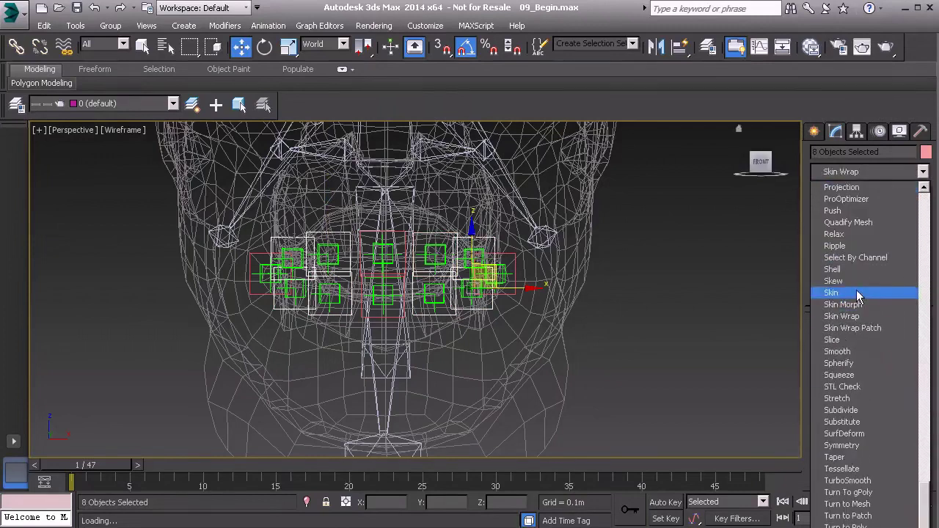
left_click(857, 292)
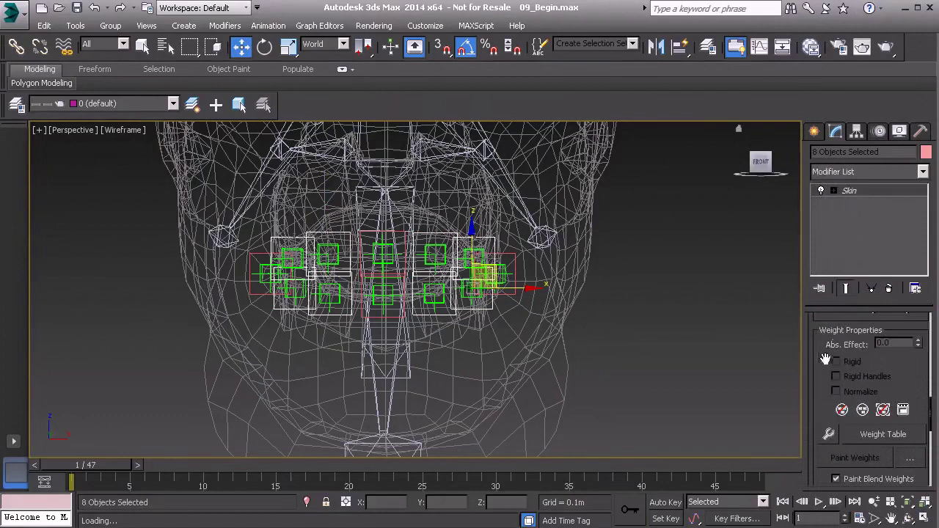
- Add Bn_Head01 and Bn_Jaw01 as bones of the Skin modifier
scroll(819, 344, "up", 5)
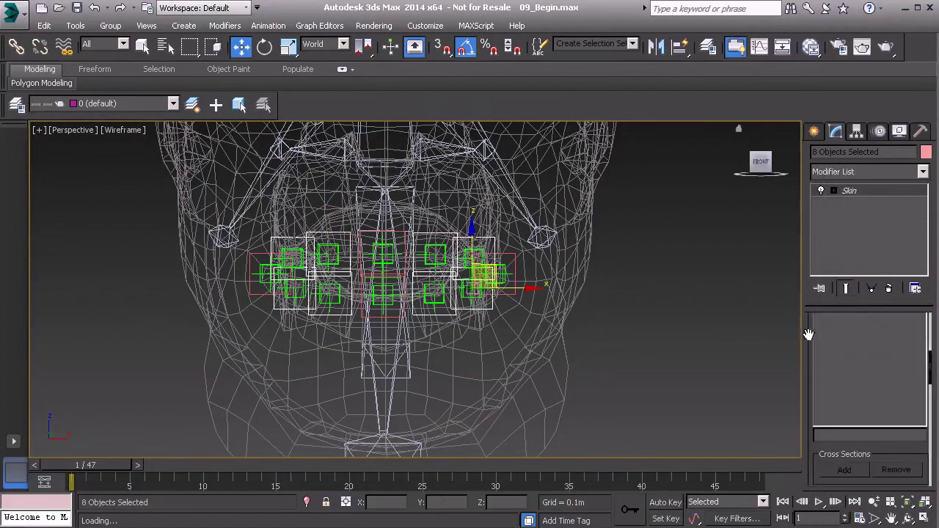
scroll(807, 331, "up", 3)
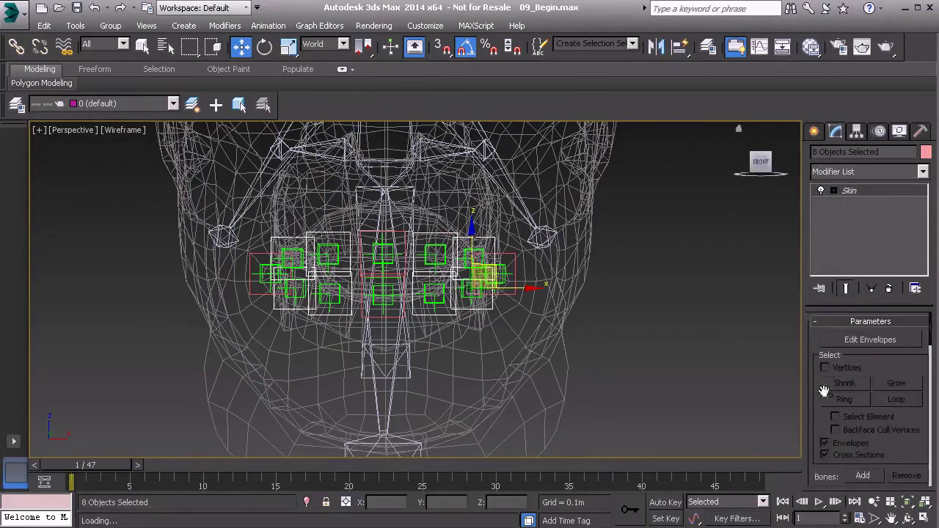
scroll(819, 396, "down", 5)
left_click(864, 338)
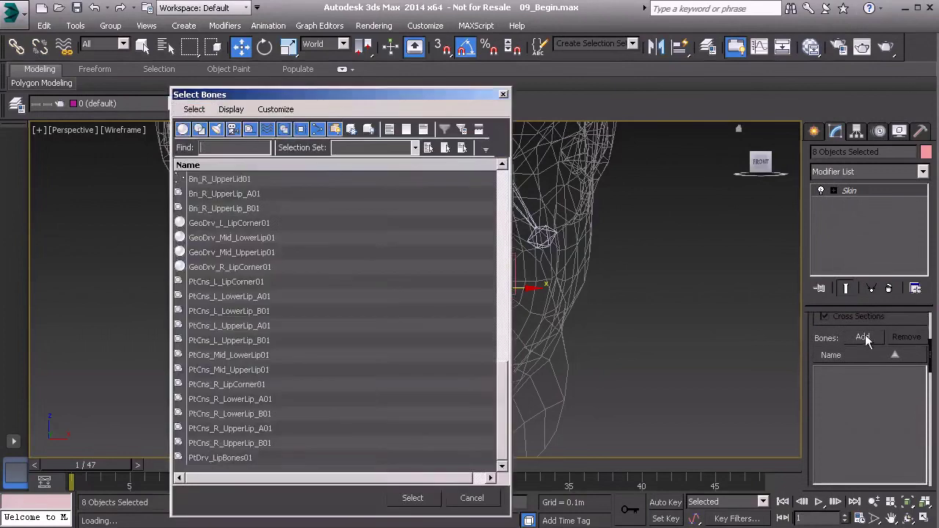
type("bn_head")
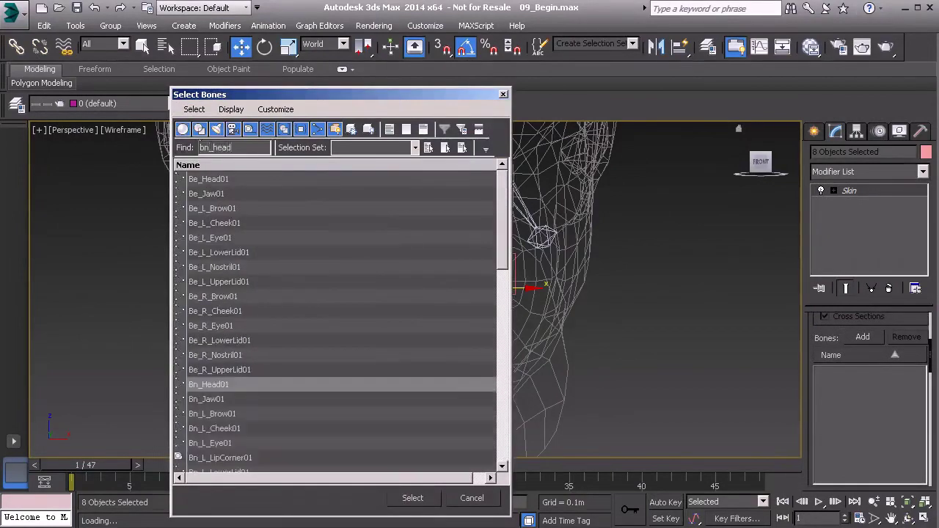
left_click(411, 498)
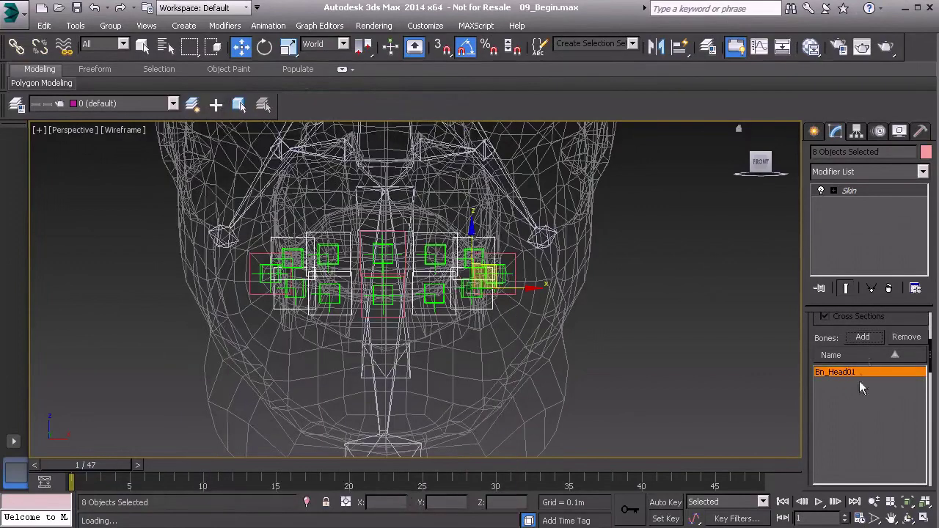
left_click(862, 337)
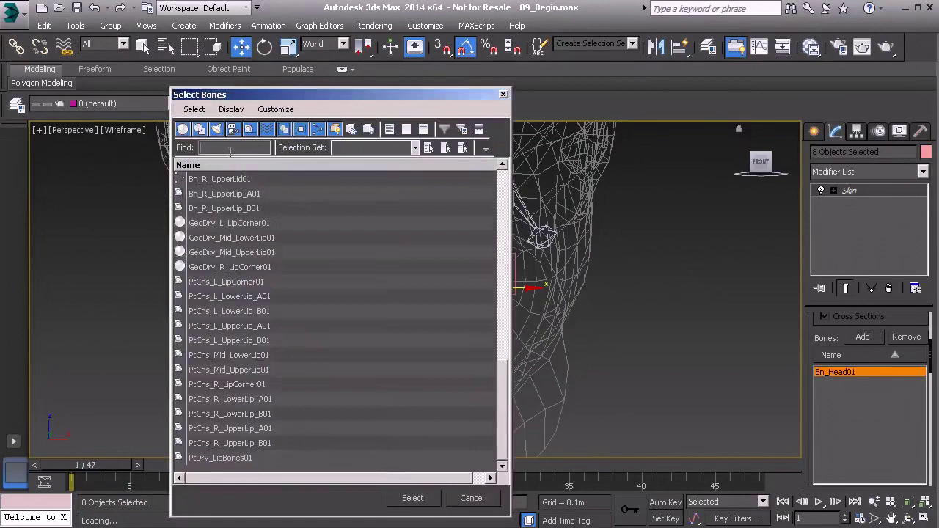
type("bn_jaw")
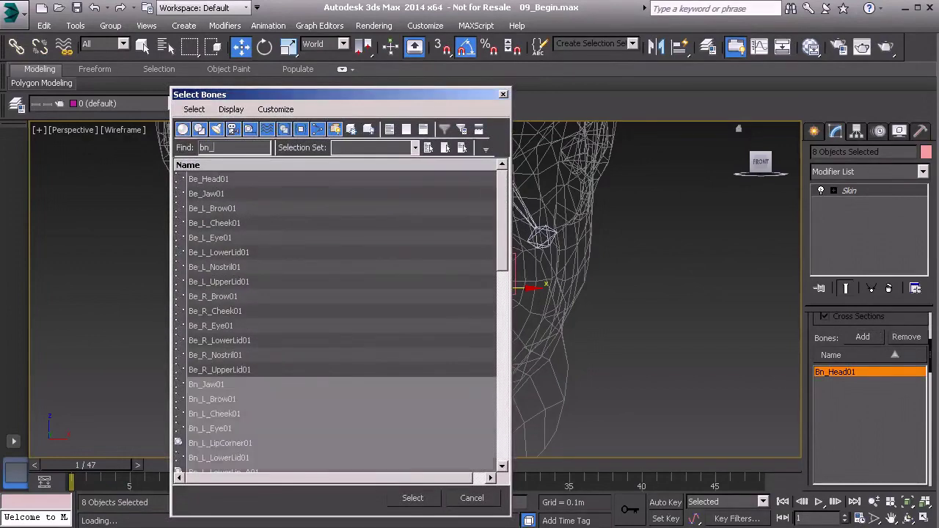
left_click(414, 498)
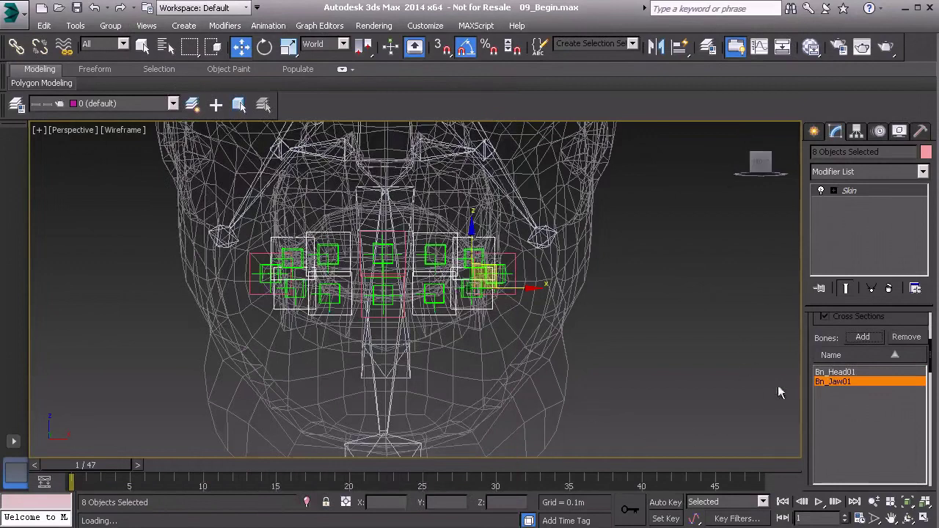
- Enable envelope editing on the Skin modifier and allow vertices to be selected
scroll(815, 336, "up", 3)
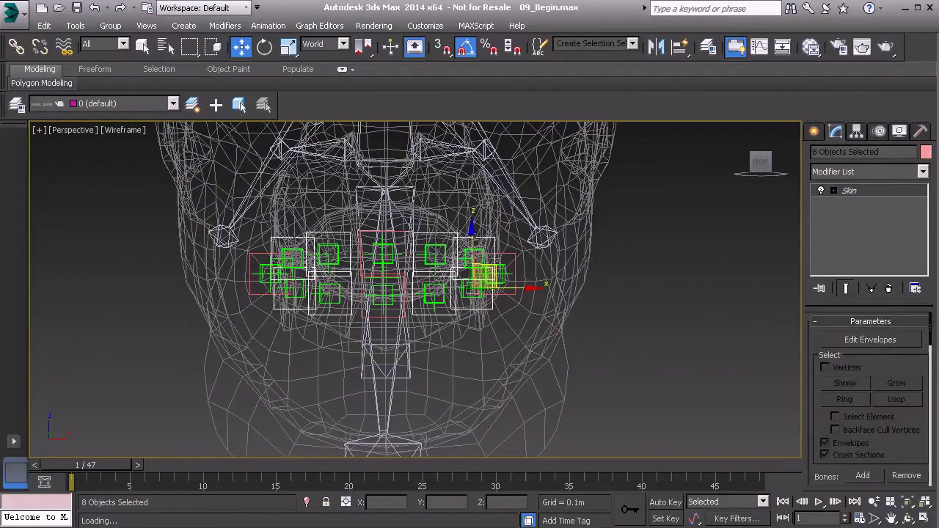
left_click(870, 342)
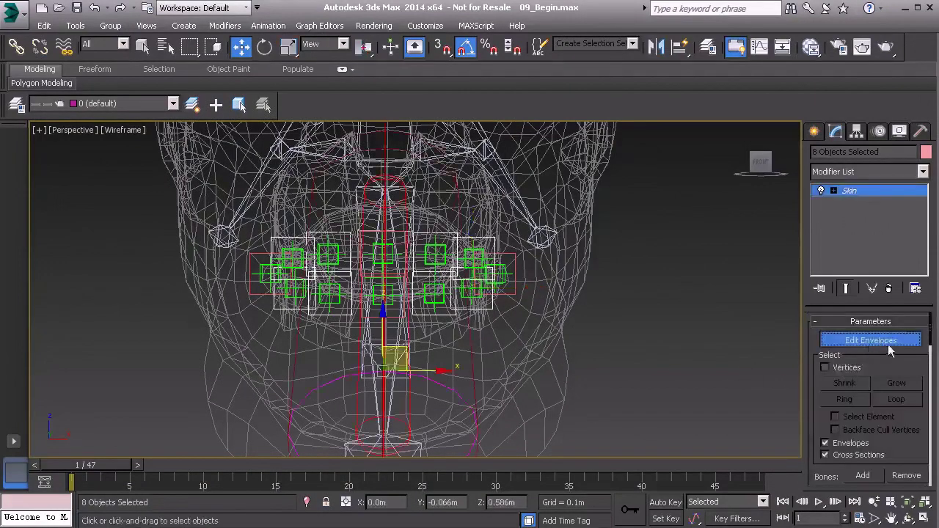
left_click(824, 368)
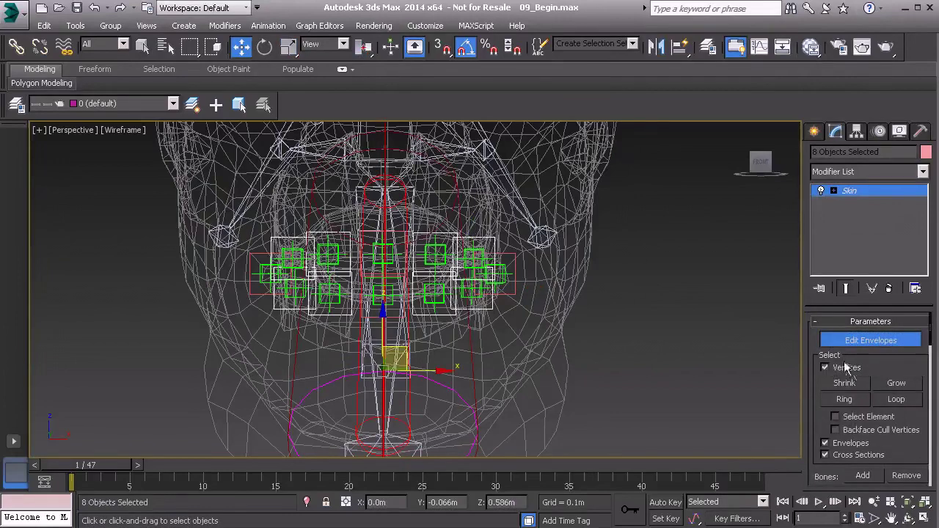
- Select the inner-edge vertices, nearest the mouth's center, of the left and right UpperLip_A01 driver planes
left_click(400, 200)
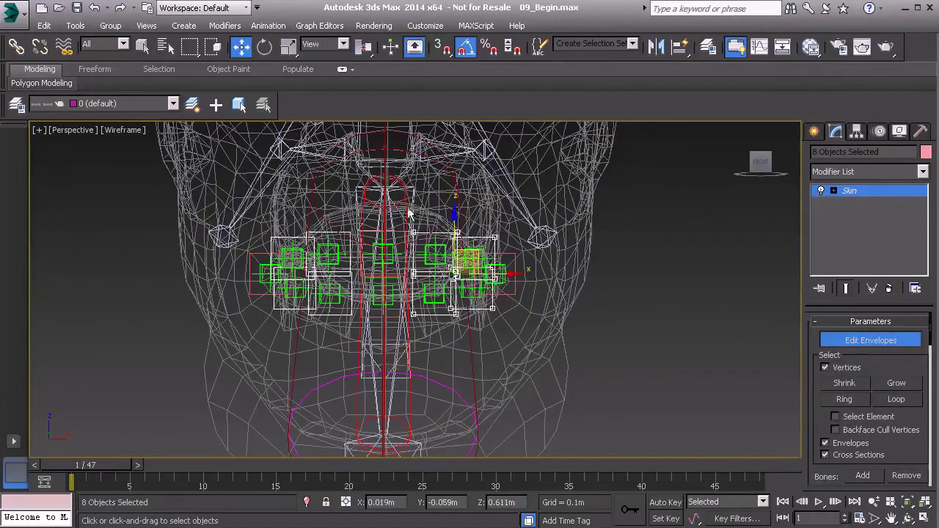
middle_click_drag(585, 302, 536, 402)
scroll(541, 374, "up", 3)
left_click(281, 327)
middle_click_drag(321, 312, 369, 291)
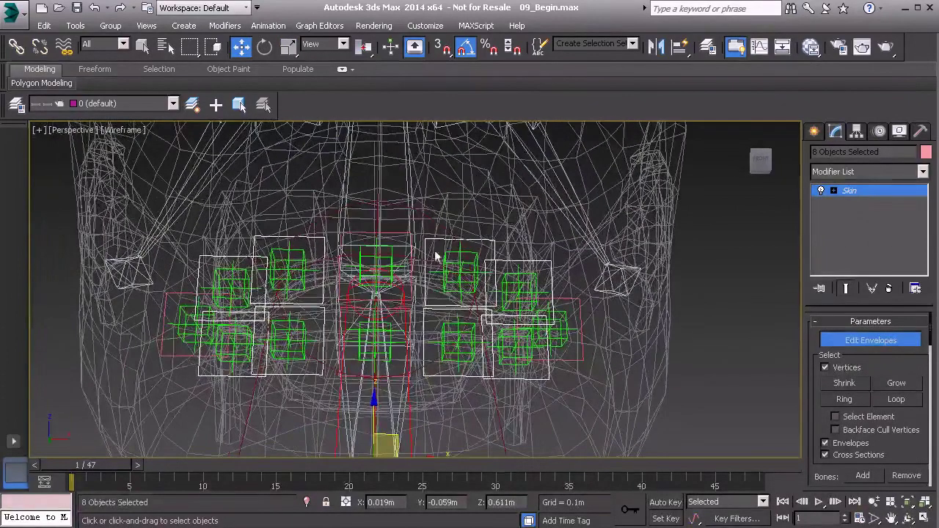
middle_click_drag(478, 290, 415, 262, "alt")
left_click_drag(304, 223, 343, 324)
left_click_drag(412, 226, 429, 324, "ctrl")
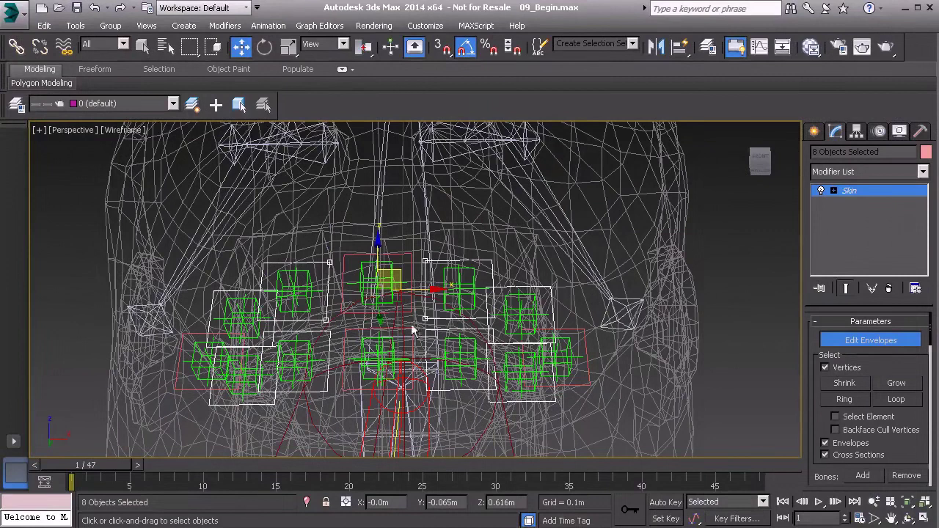
- Open the Skin weight table and restrict its list to selected vertices
scroll(826, 414, "down", 5)
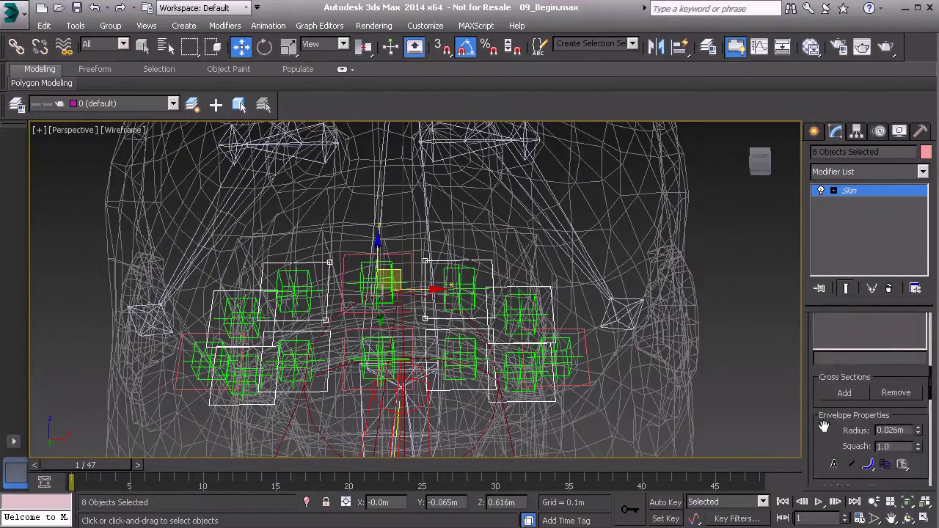
scroll(818, 447, "down", 4)
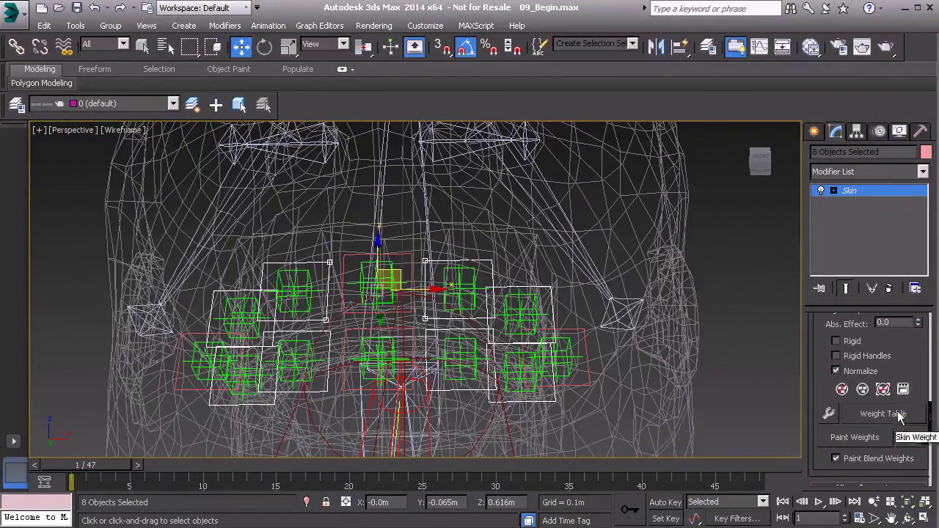
left_click(898, 418)
left_click_drag(180, 19, 516, 57)
left_click(193, 392)
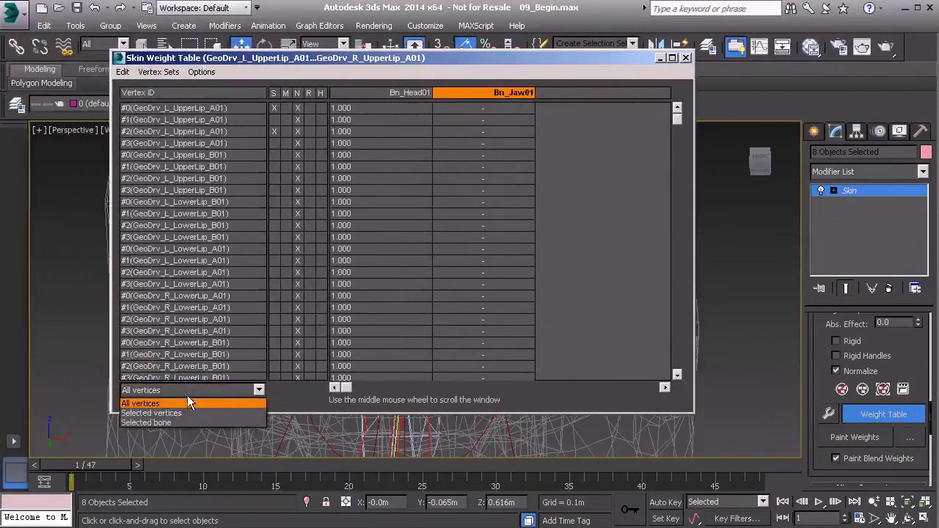
left_click(180, 409)
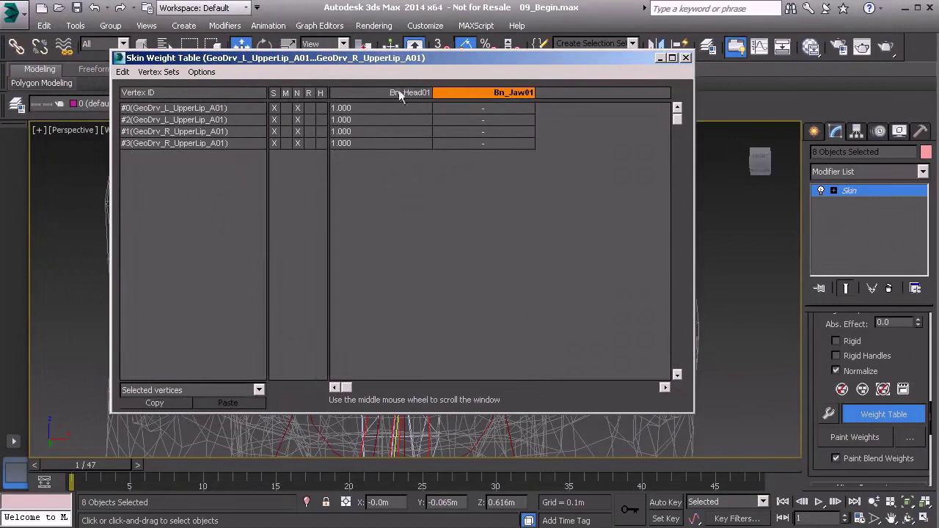
- Place the weight table below the upper lip planes and highlight all four listed vertex rows
left_click_drag(388, 60, 328, 367)
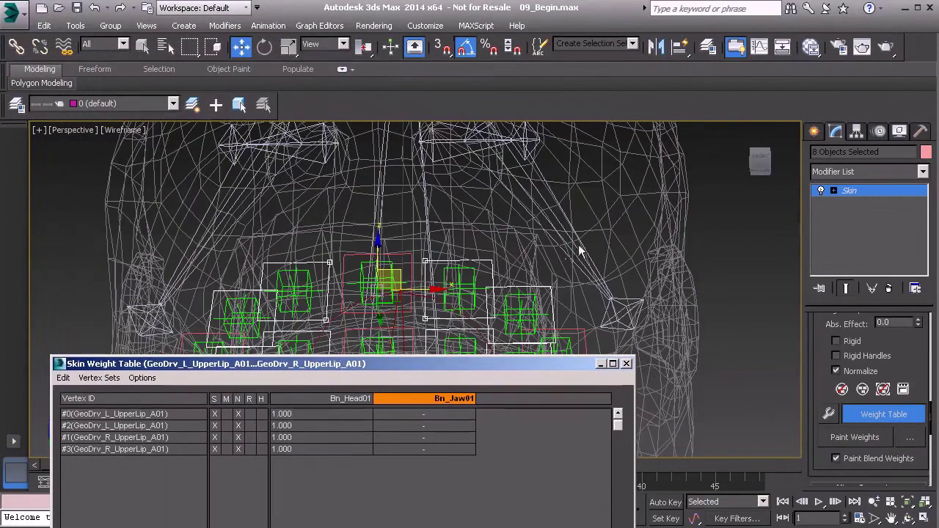
left_click_drag(400, 368, 492, 109)
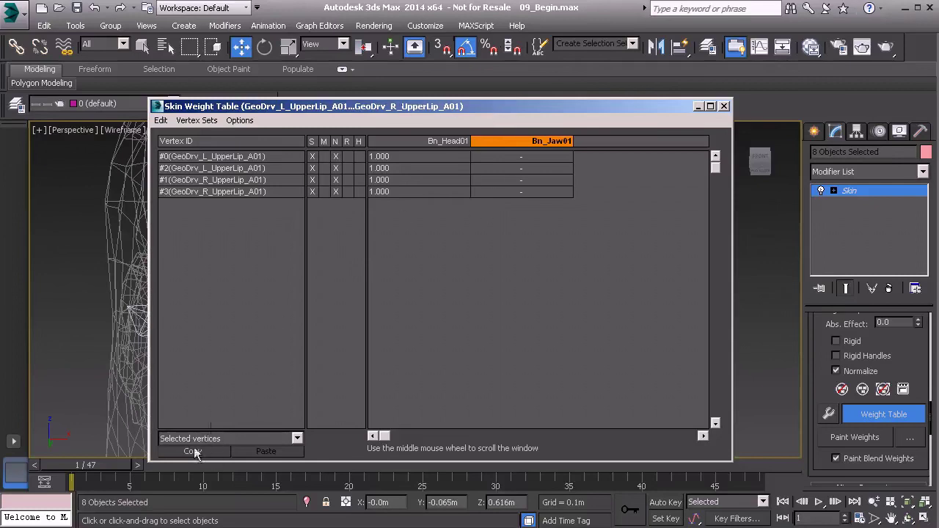
left_click_drag(401, 108, 353, 262)
left_click_drag(182, 311, 176, 353)
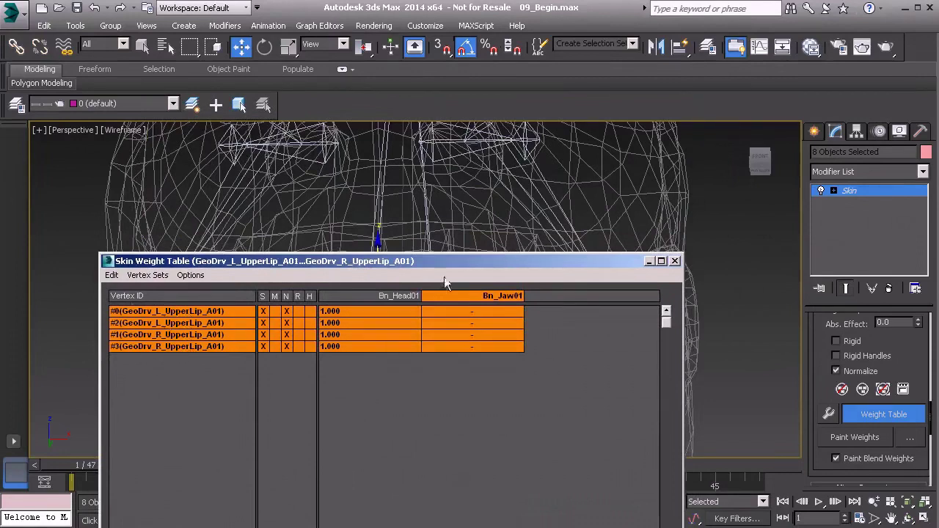
left_click_drag(477, 262, 470, 299)
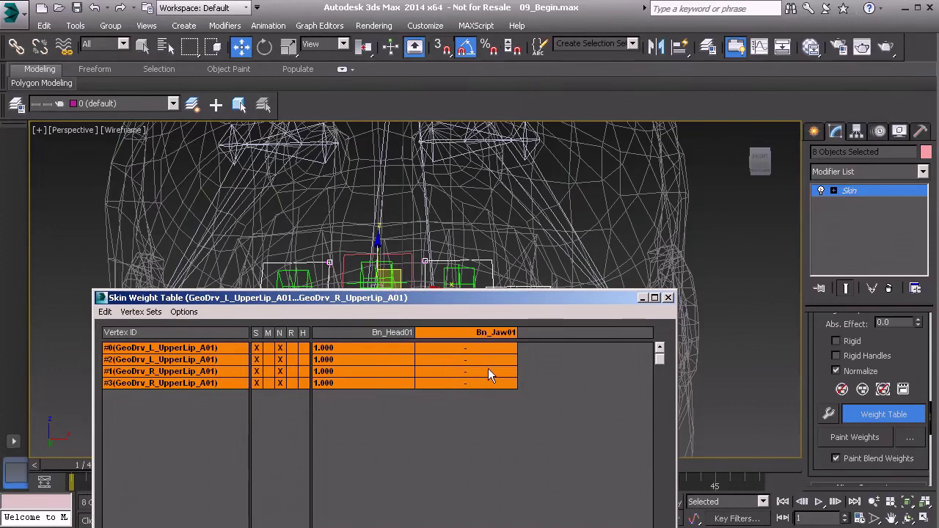
- Try weighting the four highlighted vertices 0.8 to Bn_Head01 and 0.2 to Bn_Jaw01
left_click(340, 371)
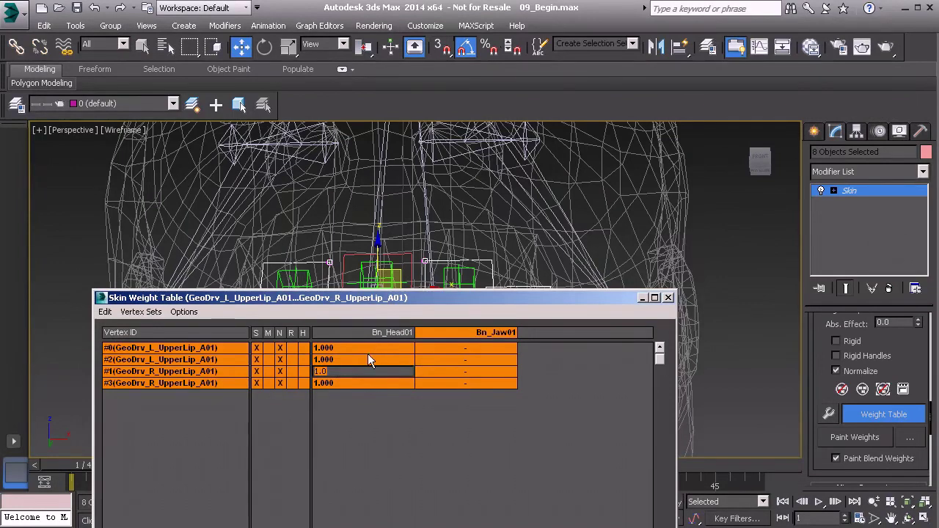
type(".8")
key("Return")
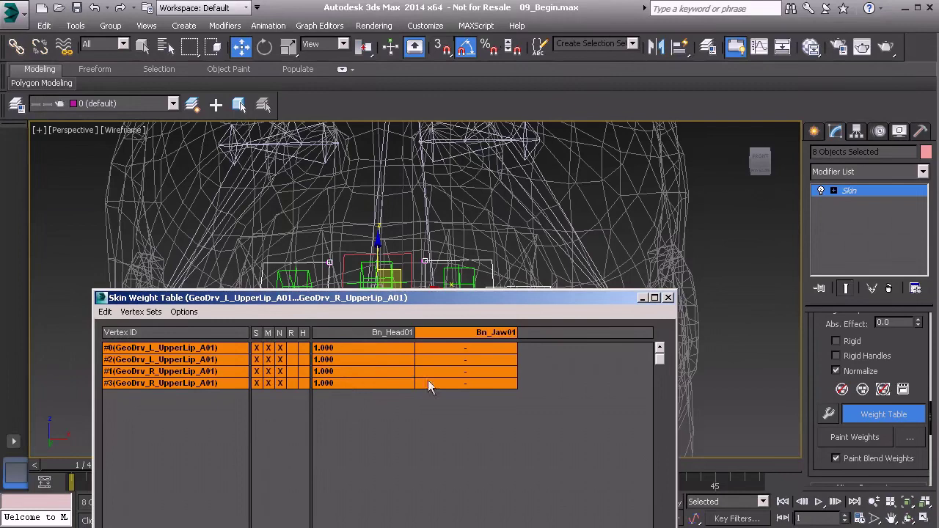
left_click(468, 358)
type(".2")
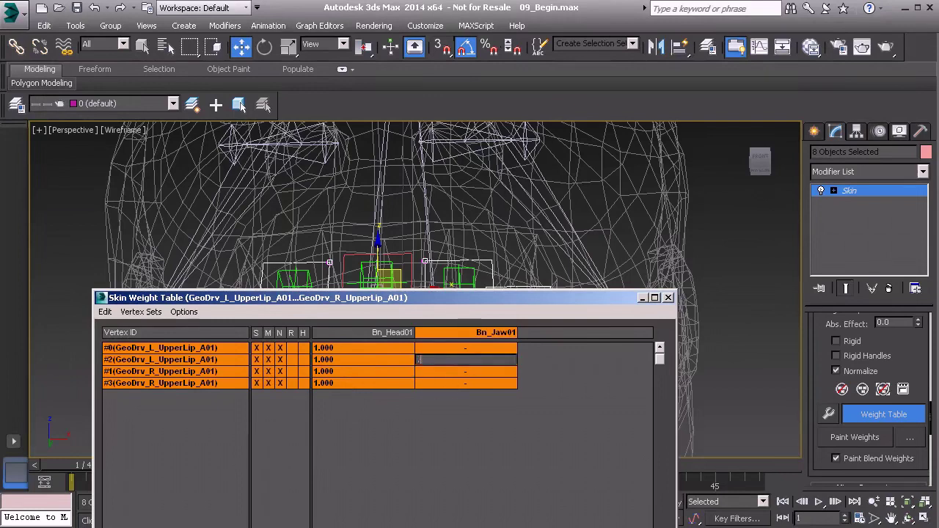
key("Return")
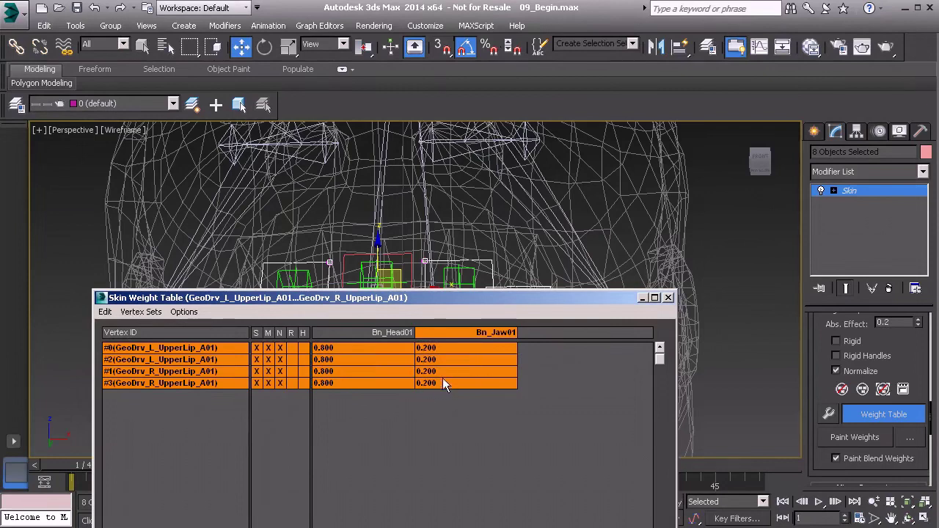
- Set the Bn_Head01 weight of the four highlighted inner-edge vertices to 1
left_click(346, 371)
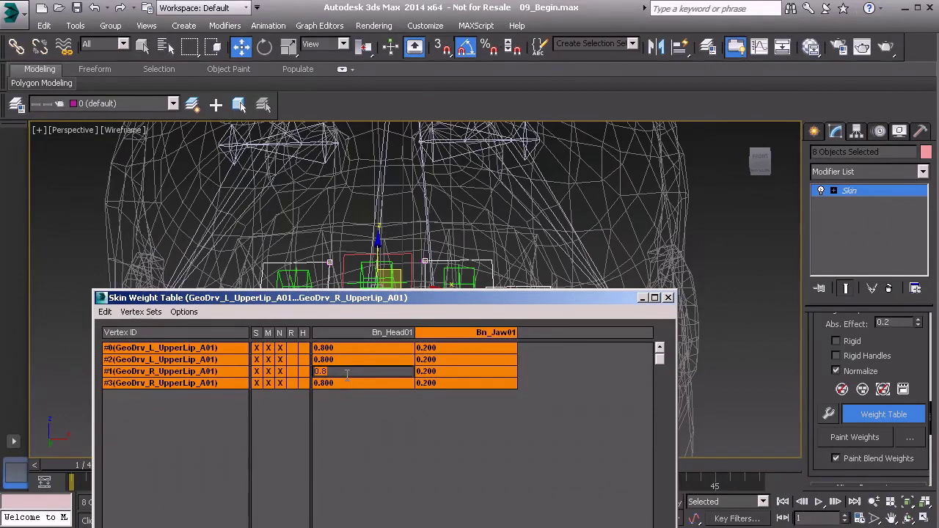
type("1")
key("Return")
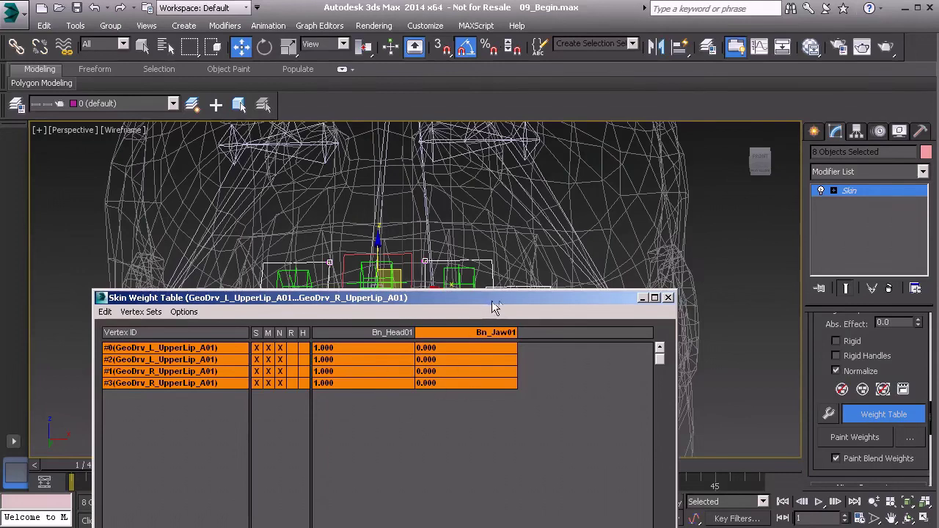
- Select the outer-edge vertices, farthest from the mouth's center, of the left and right UpperLip_A01 driver planes
left_click_drag(504, 301, 516, 393)
left_click_drag(482, 251, 501, 283)
middle_click_drag(532, 307, 481, 287, "alt")
left_click_drag(482, 290, 496, 317, "ctrl")
middle_click_drag(322, 295, 324, 242, "alt")
left_click_drag(284, 238, 295, 304, "ctrl")
middle_click_drag(408, 289, 436, 325, "alt")
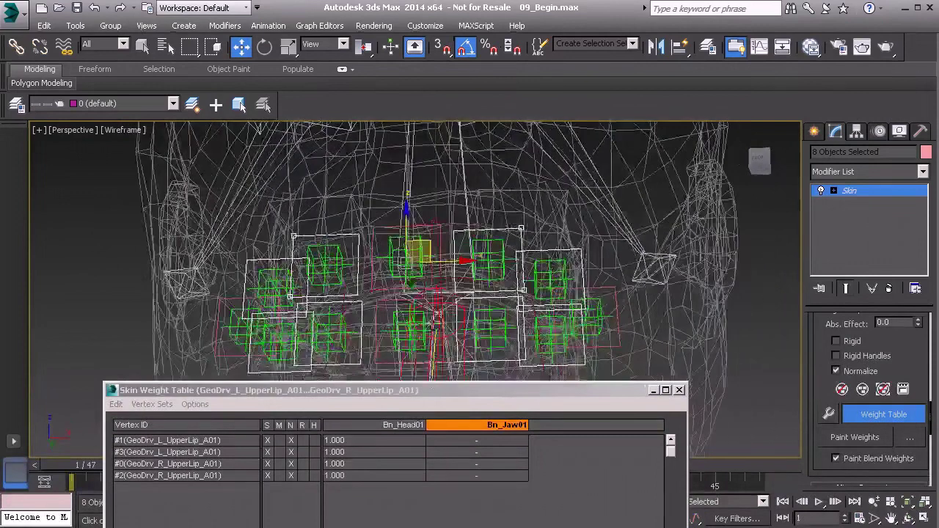
- Highlight all four outer-edge vertex rows in the weight table and set their Bn_Jaw01 weight to 0.04
left_click_drag(438, 391, 464, 314)
left_click_drag(248, 363, 254, 416)
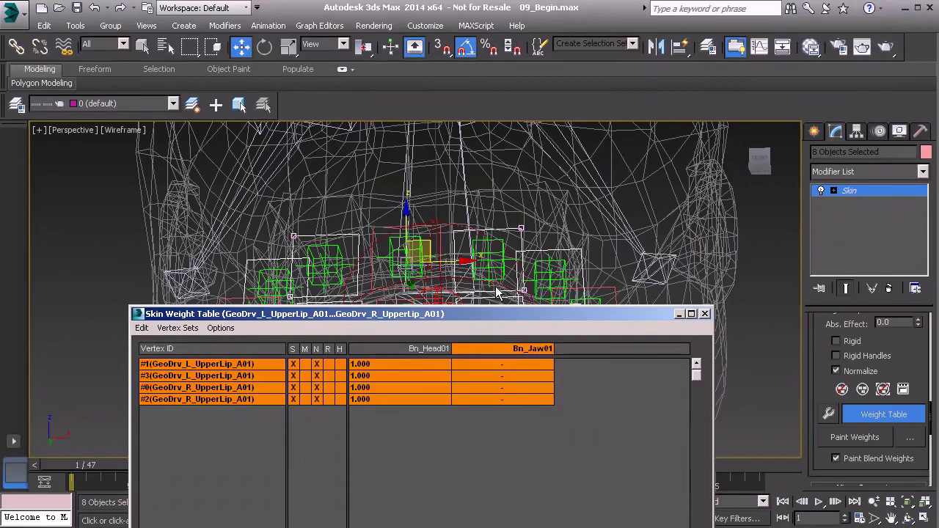
left_click(512, 387)
type(".5")
key("Return")
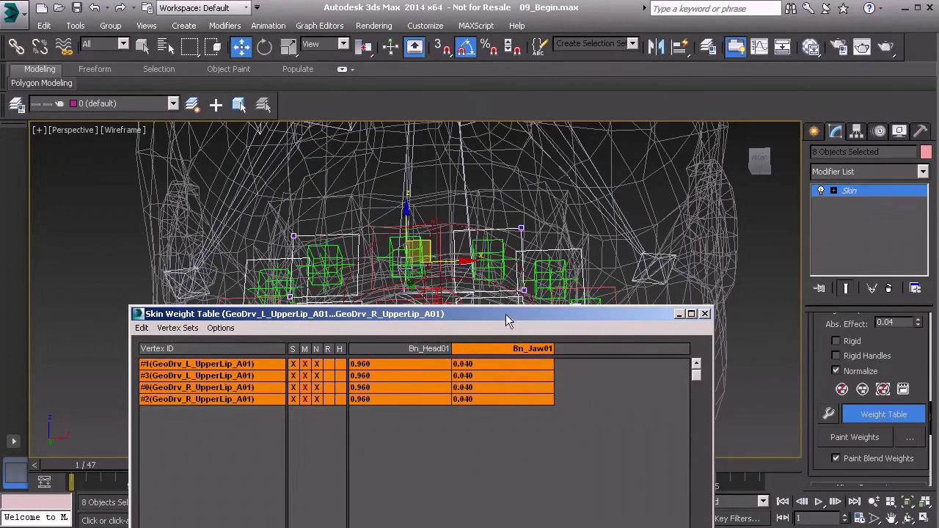
- Close the Skin Weight Table and leave vertex editing on the eight lip driver planes
left_click_drag(502, 314, 493, 362)
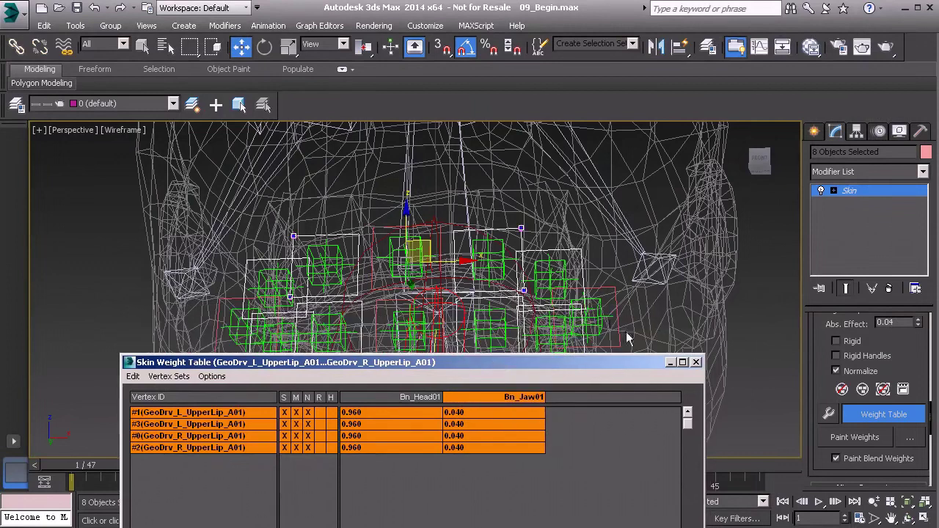
left_click(696, 363)
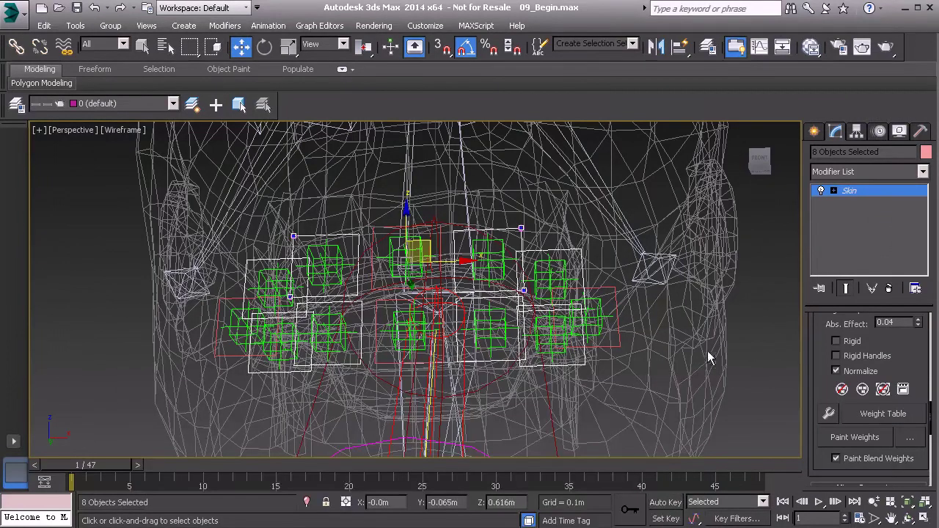
left_click(846, 191)
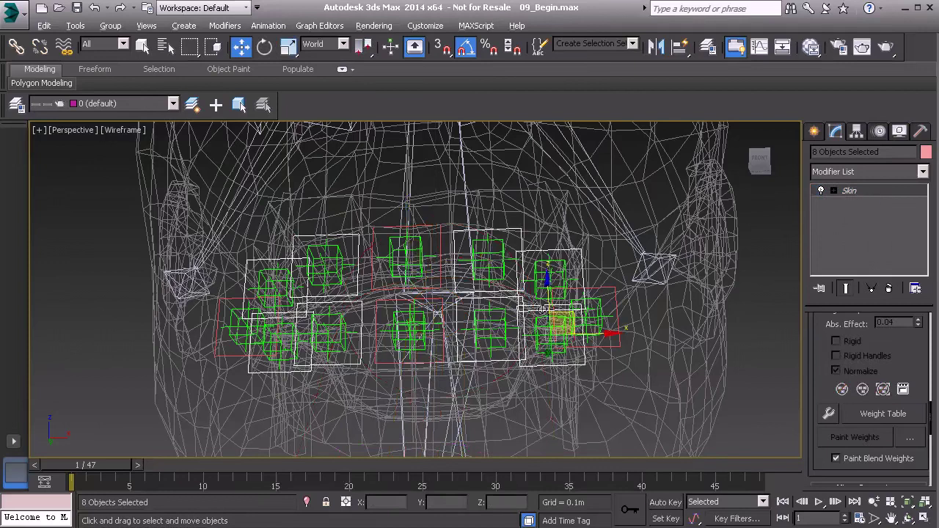
- Select the Bn_Jaw01 bone and prepare it for rotation about its own pivot point center
middle_click_drag(554, 310, 482, 352, "alt")
left_click(496, 404)
middle_click_drag(496, 404, 525, 287, "alt")
key("e")
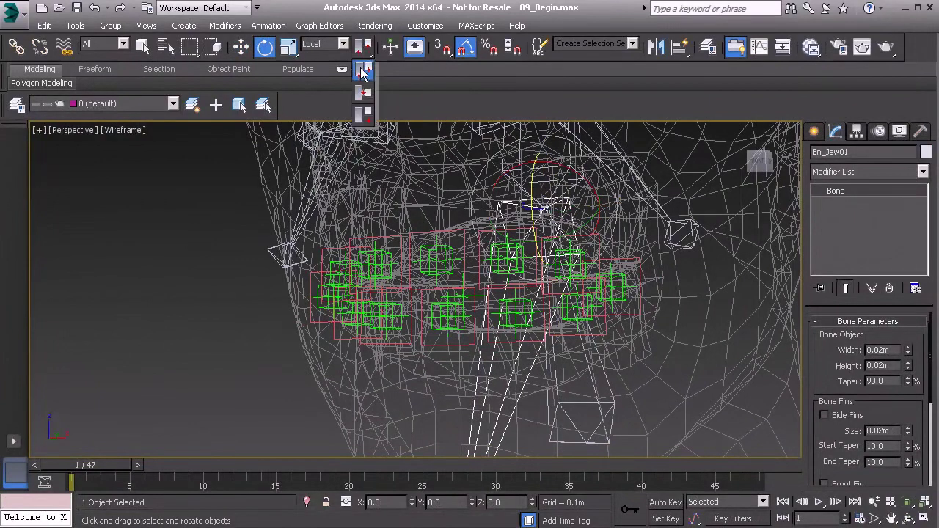
left_click(362, 72)
- Try rotating Bn_Jaw01 about the selection center, undo both rotations and return to the pivot point center
mouse_move(486, 226)
middle_mouse_down("alt")
mouse_move(506, 216)
mouse_move(496, 221)
middle_mouse_up("alt")
left_click_drag(363, 46, 363, 92)
left_click_drag(529, 299, 517, 285)
key("ctrl+z")
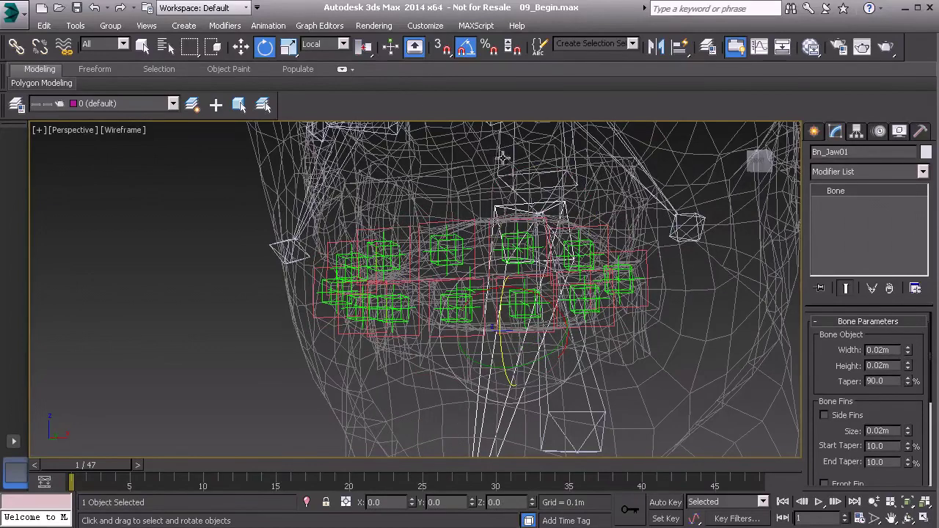
left_click_drag(527, 322, 518, 296)
key("ctrl+z")
left_click_drag(363, 46, 360, 70)
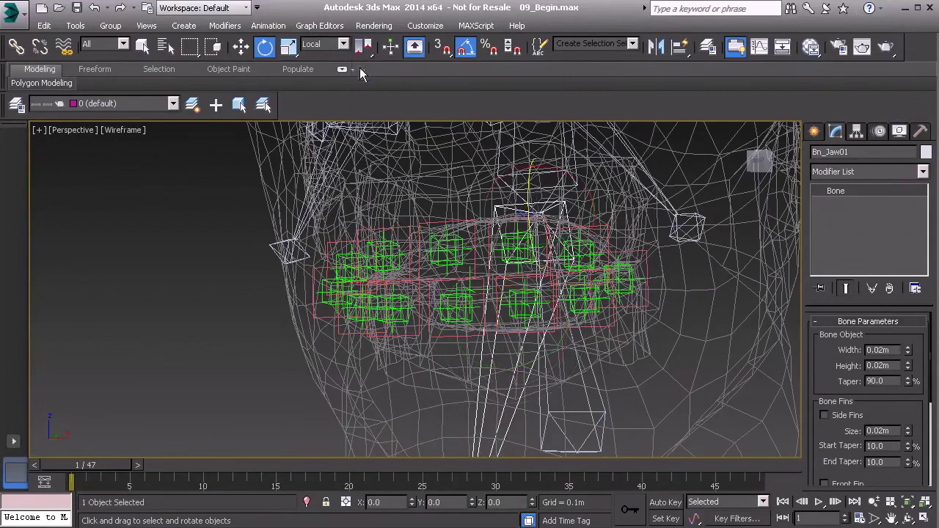
- Test the rotation of Bn_Jaw01 about its pivot point and examine the lip driver planes around the mouth
scroll(539, 207, "up", 2)
left_click_drag(540, 207, 561, 249)
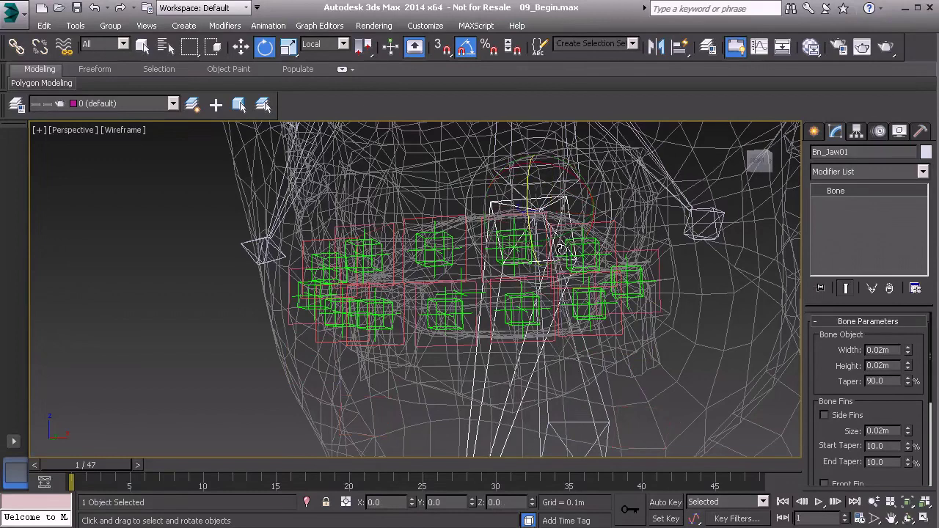
middle_click_drag(465, 255, 510, 256, "alt")
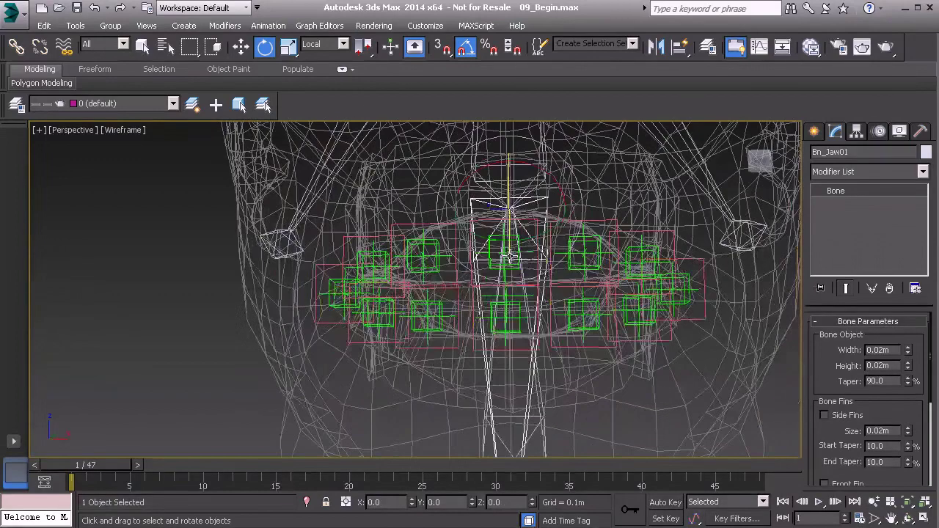
middle_click_drag(443, 254, 423, 257)
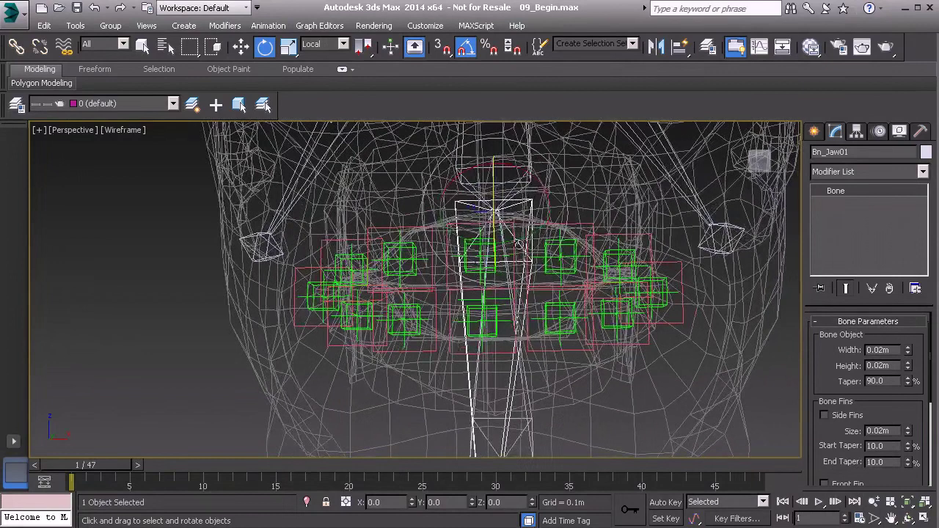
middle_click_drag(540, 268, 573, 253, "alt")
- Select the left and right UpperLip_B01 driver planes together
left_click(600, 235)
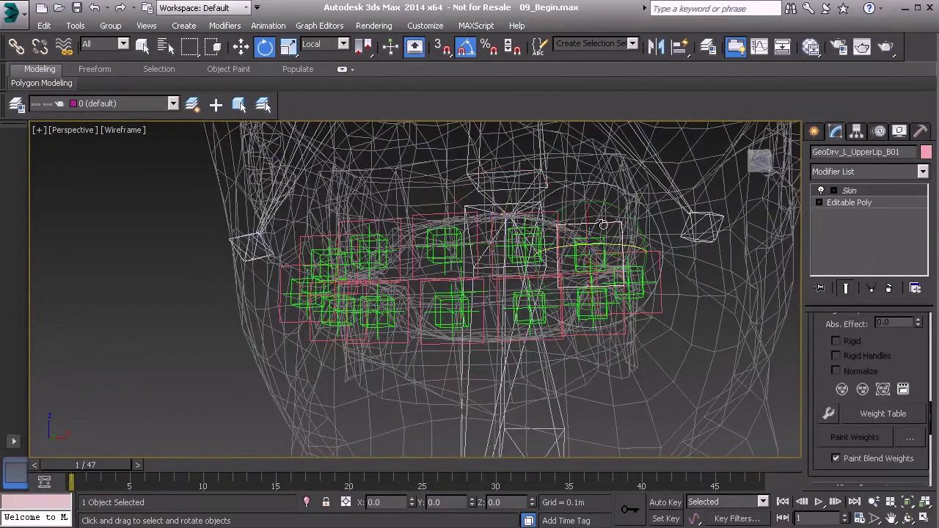
left_click(311, 236, "ctrl")
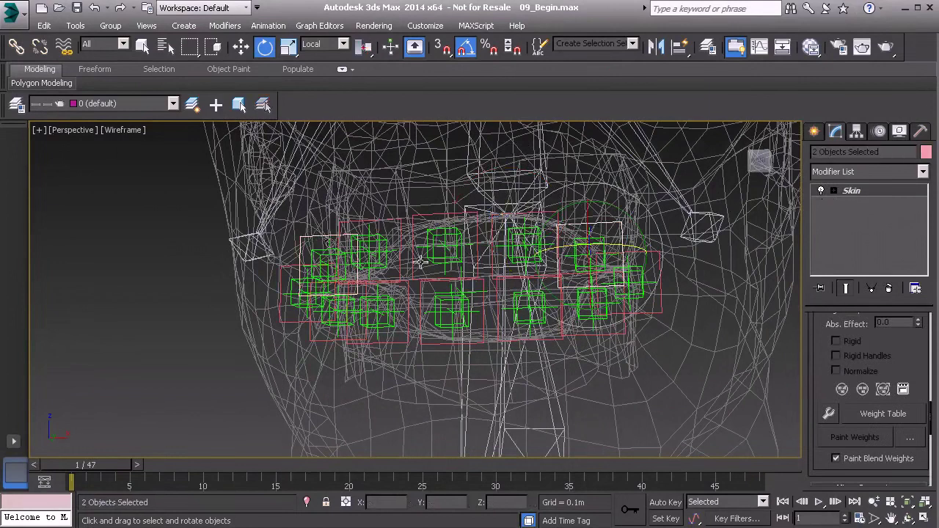
middle_click_drag(550, 275, 555, 276, "alt")
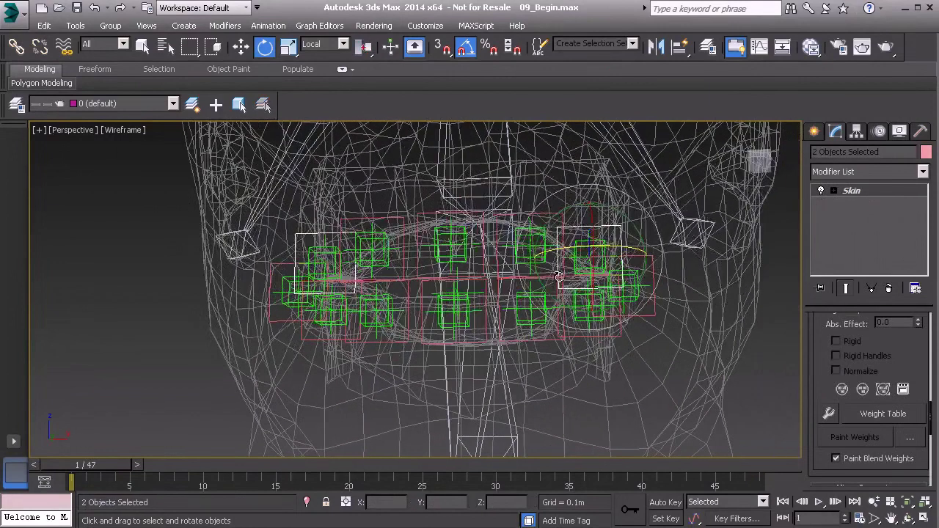
- Enter vertex editing in the Skin modifier and select the inner-edge vertices of both UpperLip_B01 planes
left_click(870, 190)
key("w")
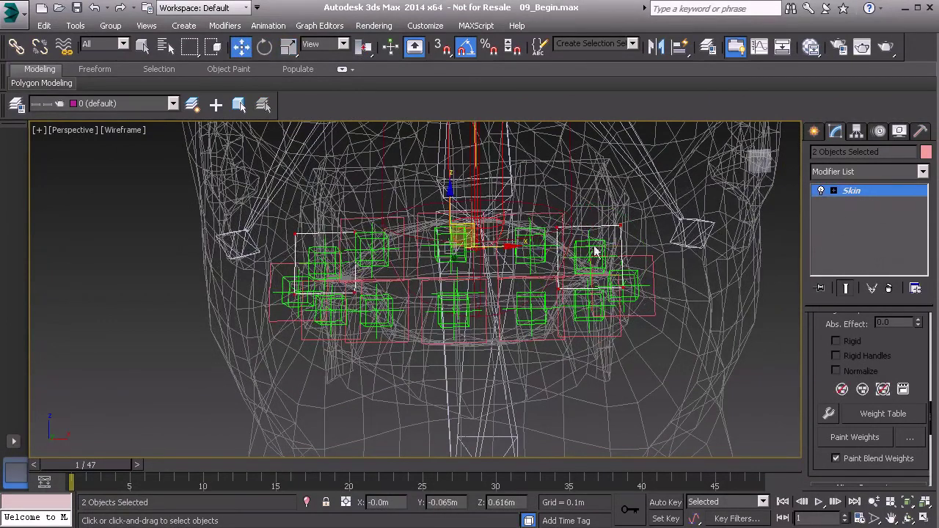
left_click_drag(547, 181, 571, 307)
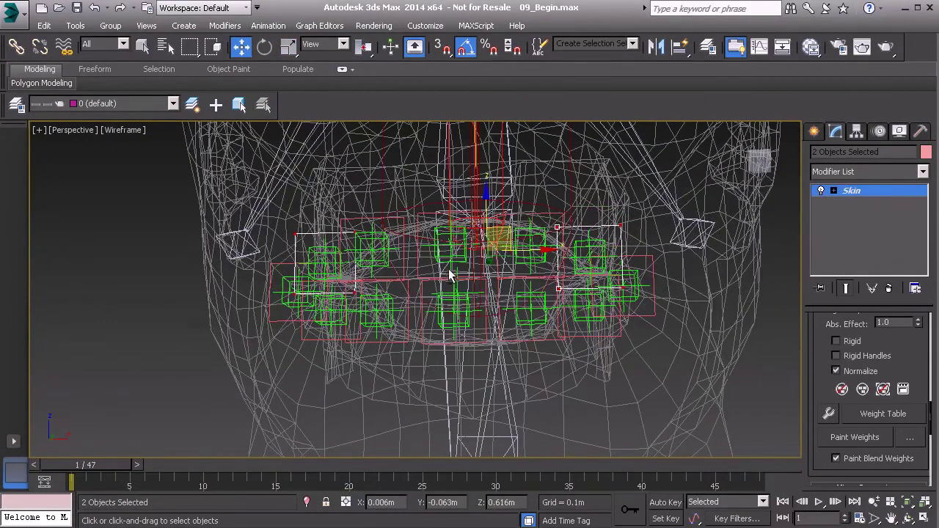
middle_click_drag(447, 270, 453, 268, "alt")
left_click_drag(344, 198, 358, 311, "ctrl")
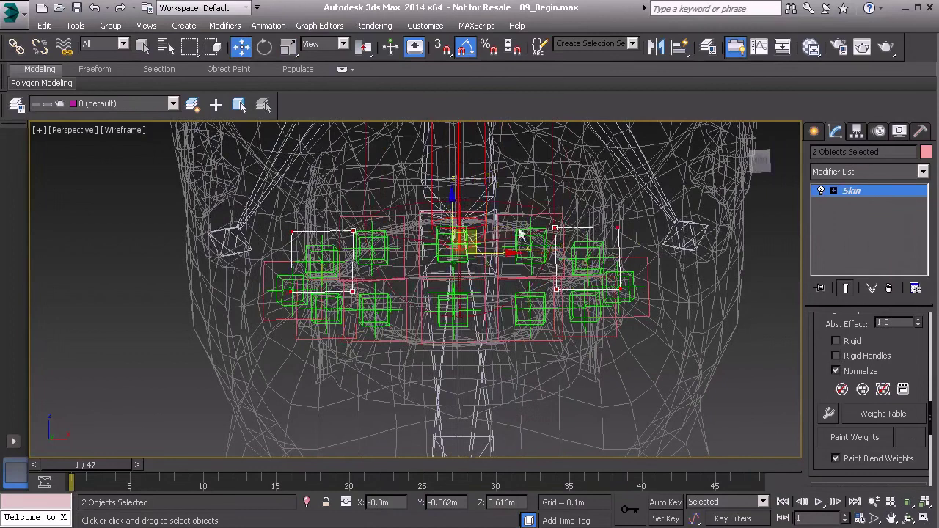
middle_click_drag(548, 272, 524, 257)
scroll(477, 273, "up", 1)
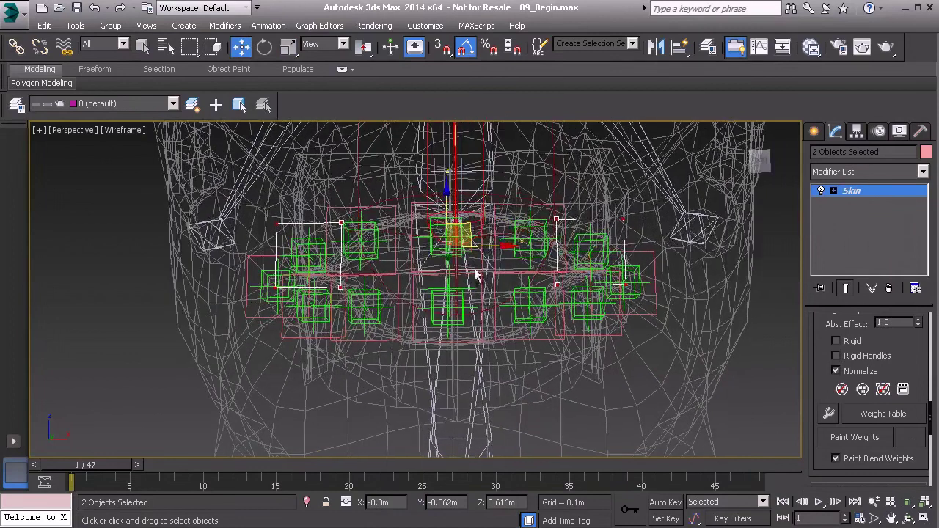
- Highlight all four inner-edge vertex rows in the weight table and set their Bn_Jaw01 weight to 0.1
left_click(896, 415)
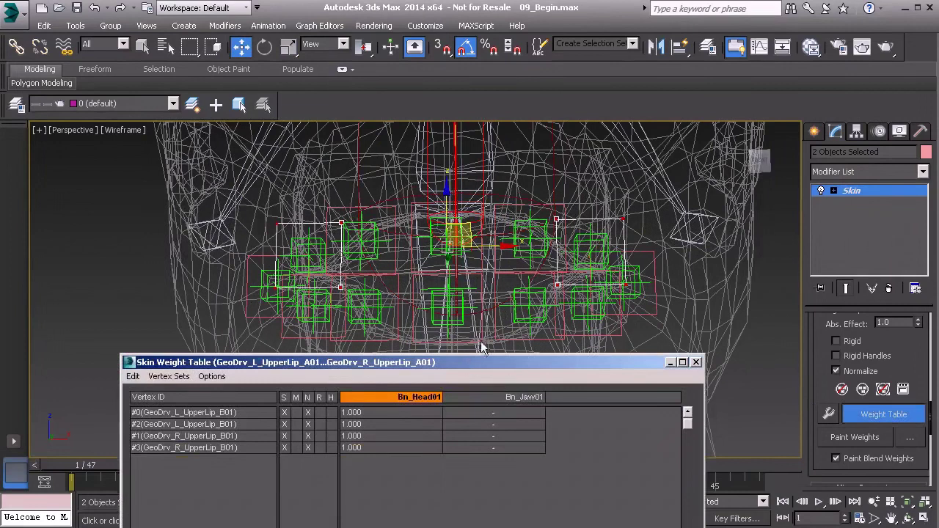
left_click_drag(487, 363, 509, 245)
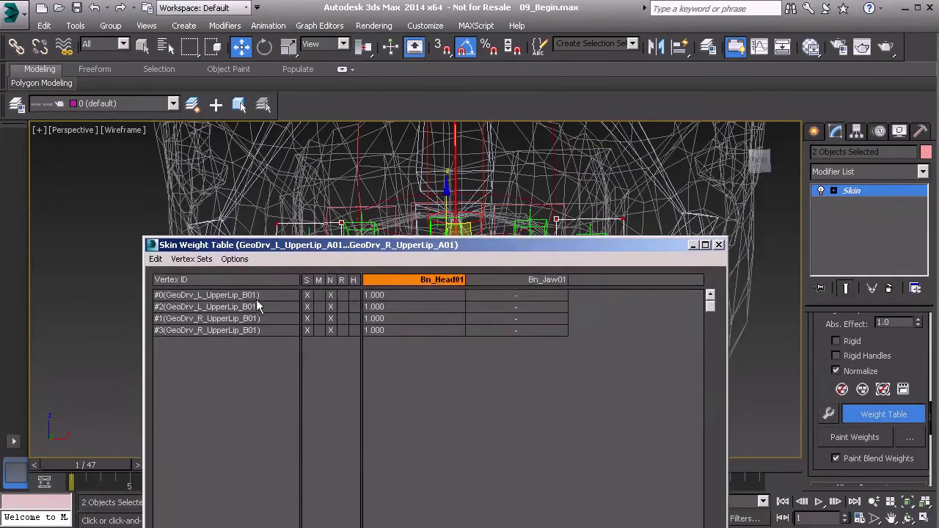
left_click_drag(255, 296, 253, 344)
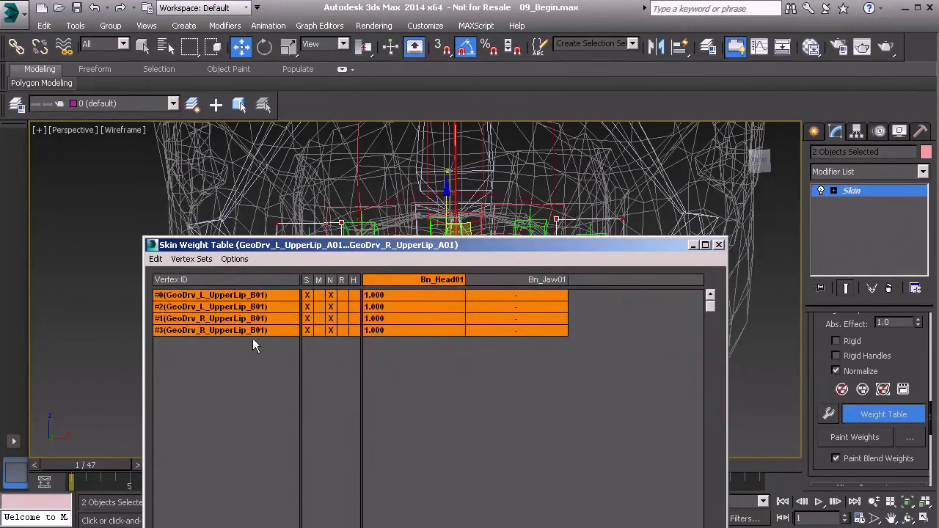
left_click(533, 306)
type(".1")
key("Return")
- Select the outer-edge vertices, farthest from the mouth's center, of the left and right UpperLip_B01 driver planes
left_click_drag(577, 240, 545, 354)
left_click_drag(613, 187, 672, 315)
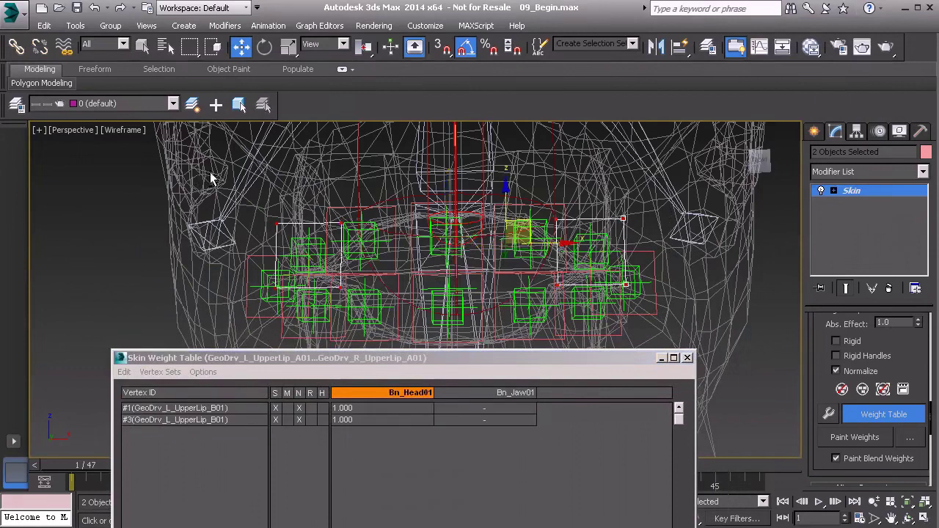
left_click_drag(266, 220, 294, 315, "ctrl")
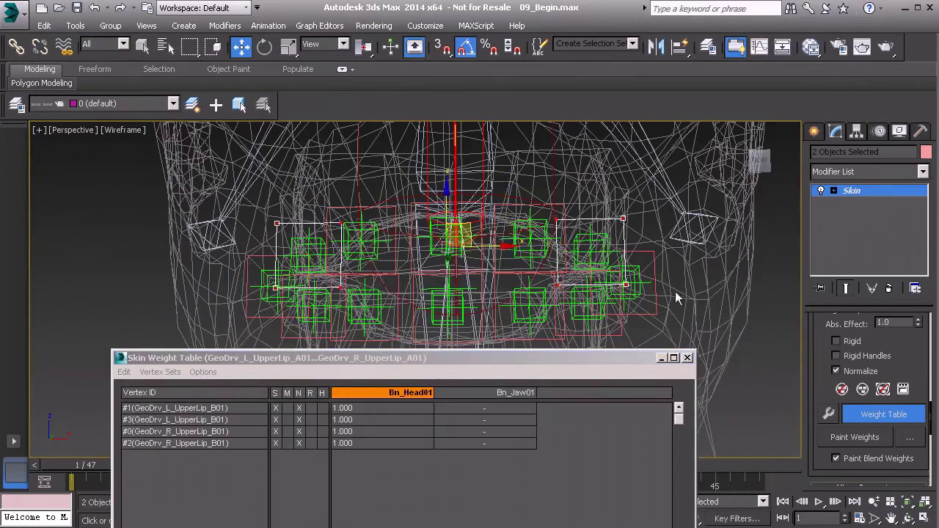
- Highlight the four outer-edge vertex rows of the UpperLip_B01 planes and set their Bn_Jaw01 weight to 0.17
left_click_drag(411, 354, 426, 209)
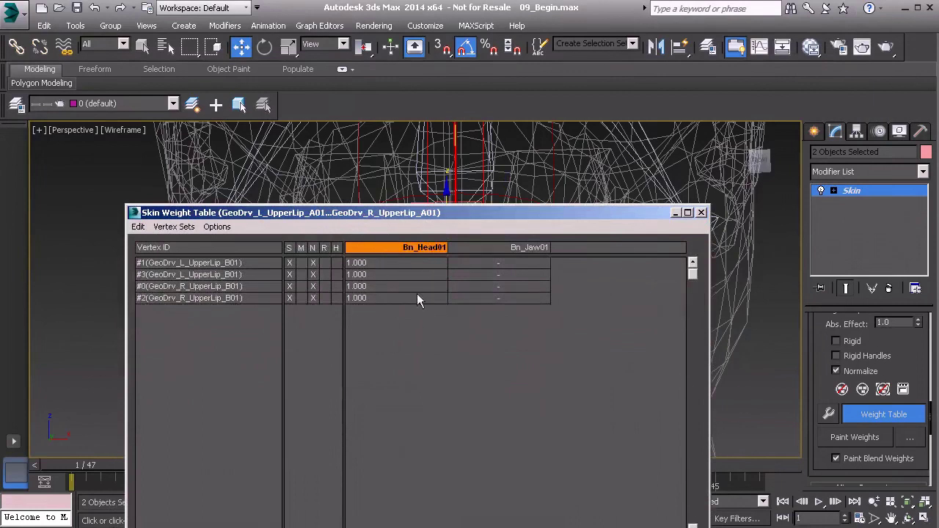
left_click_drag(233, 265, 220, 303)
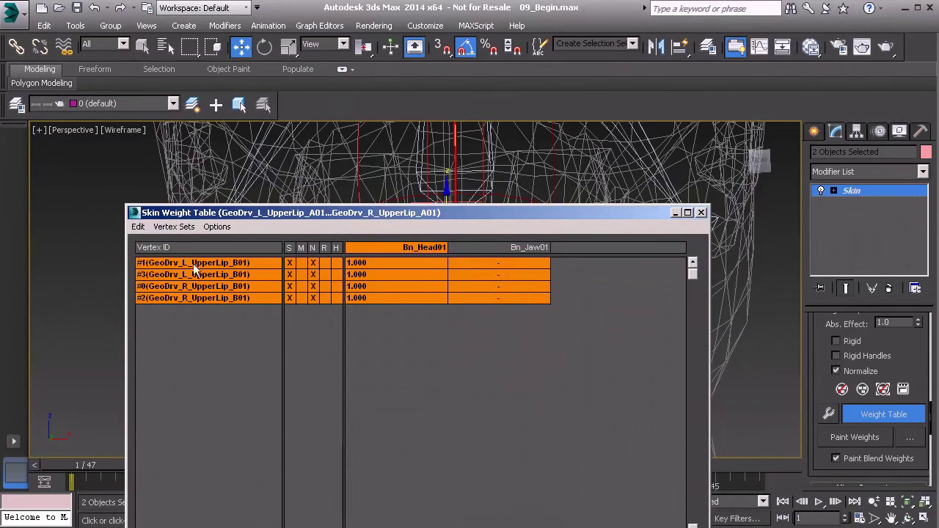
left_click(516, 286)
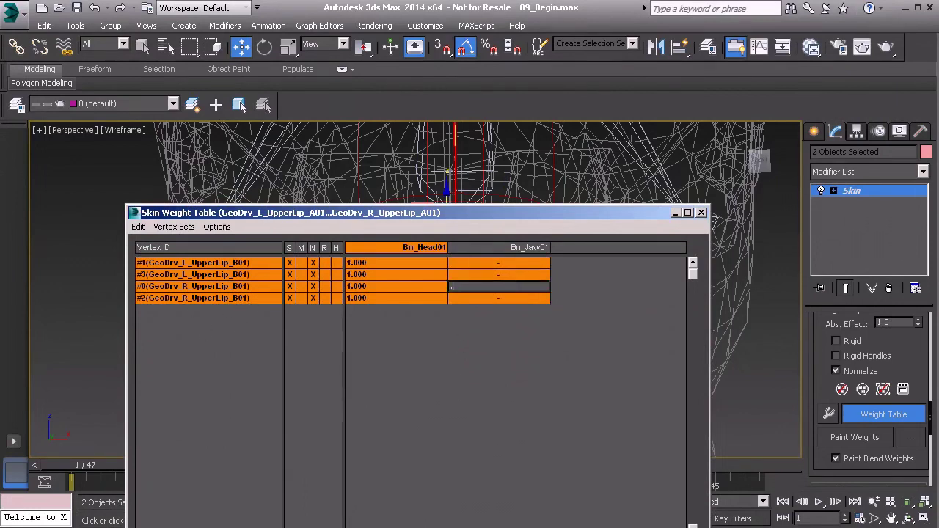
key("Return")
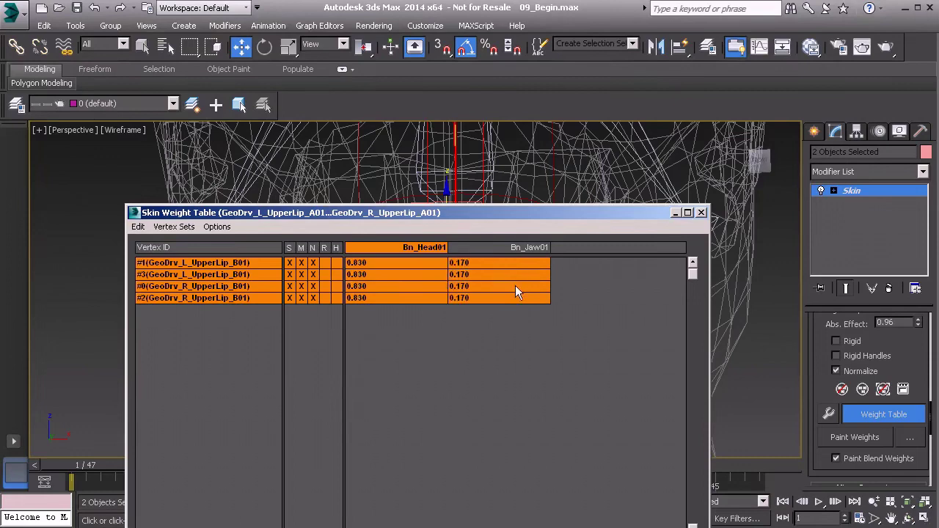
- Review the weighted UpperLip_B01 planes, close the Skin Weight Table and leave vertex editing
left_click_drag(507, 214, 480, 446)
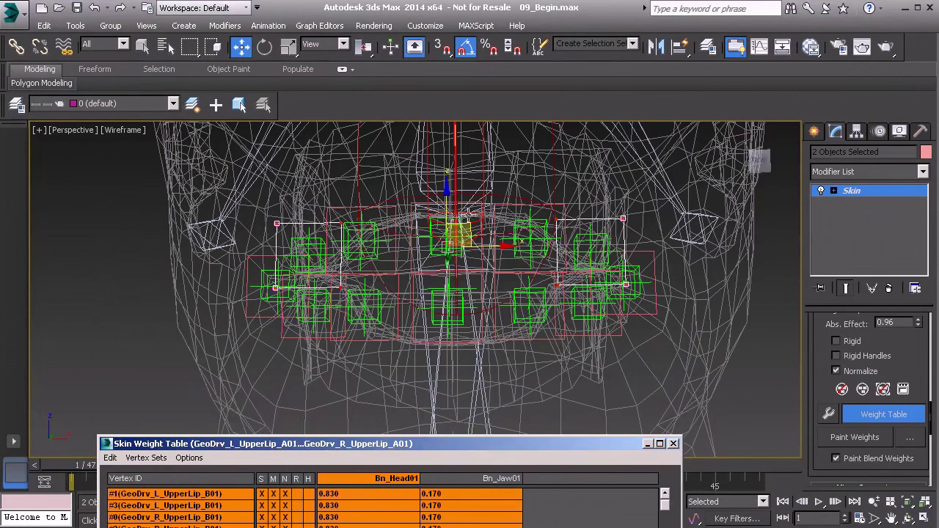
middle_click_drag(473, 288, 493, 262, "alt")
middle_click_drag(458, 333, 445, 317, "alt")
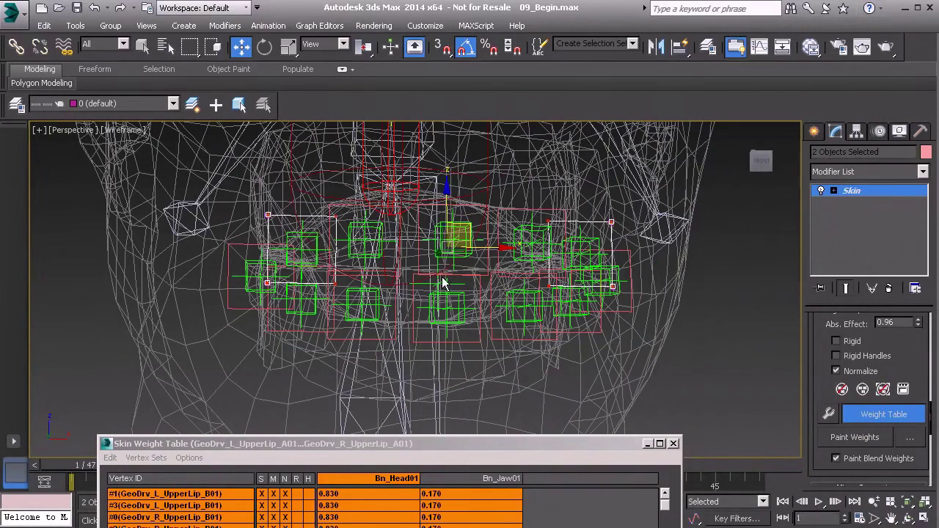
left_click_drag(442, 444, 469, 311)
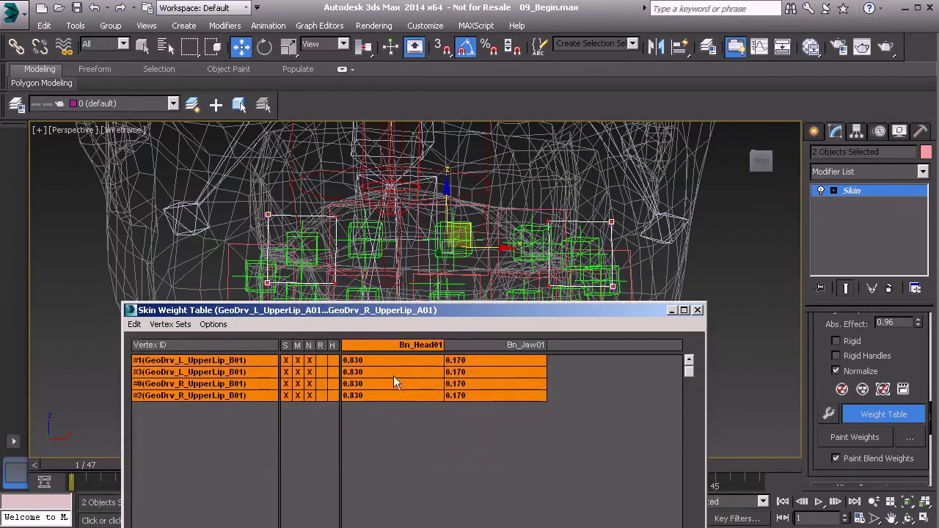
left_click(698, 311)
middle_click_drag(518, 278, 486, 279, "alt")
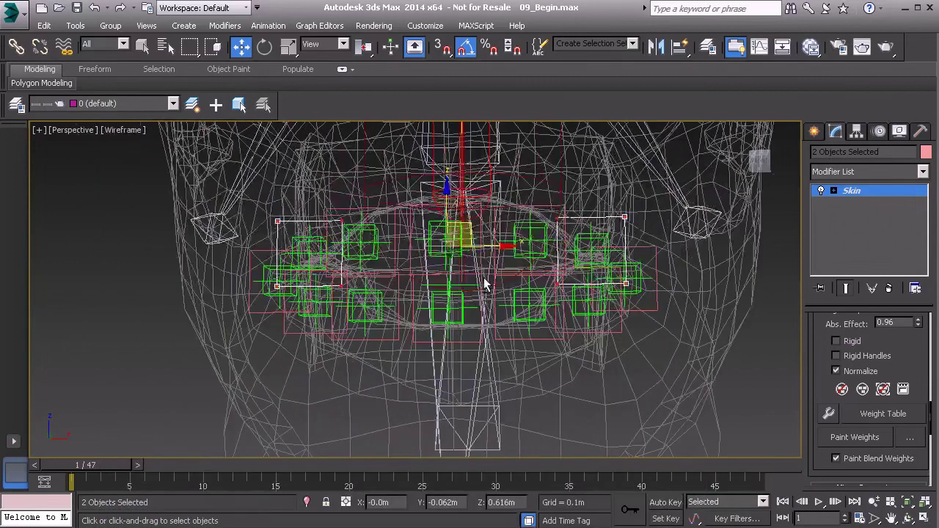
left_click(895, 191)
- Select the left and right LowerLip_A01 driver planes together
middle_click_drag(545, 309, 560, 291, "alt")
left_click(391, 337)
middle_click_drag(390, 337, 503, 339, "alt")
left_click(523, 337, "ctrl")
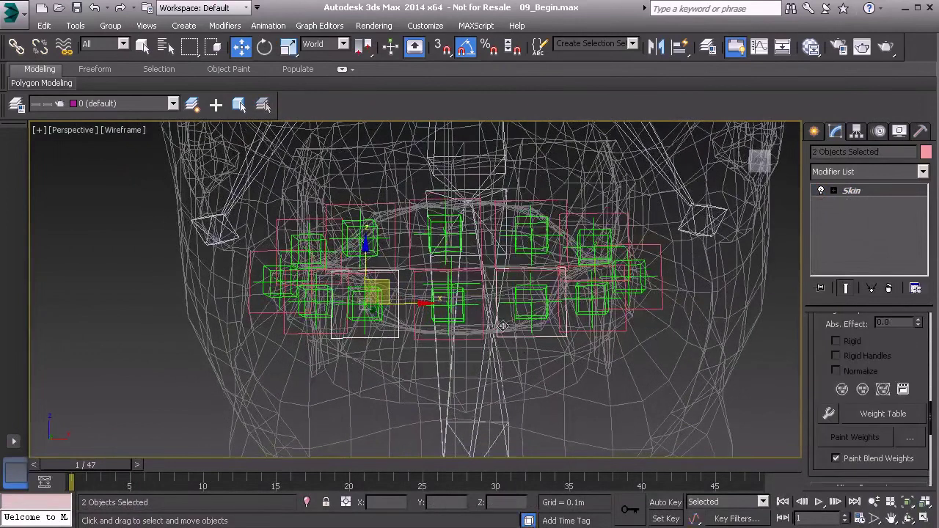
mouse_move(504, 318)
middle_mouse_down("alt")
mouse_move(515, 314)
mouse_move(506, 318)
middle_mouse_up("alt")
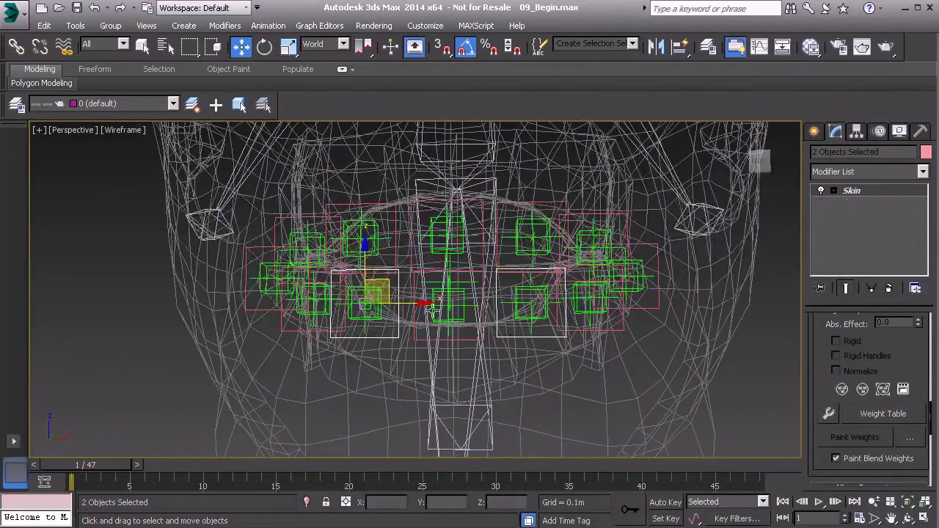
- Enter vertex editing in the Skin modifier and select the outer-edge vertices of both LowerLip_A01 planes
left_click(889, 191)
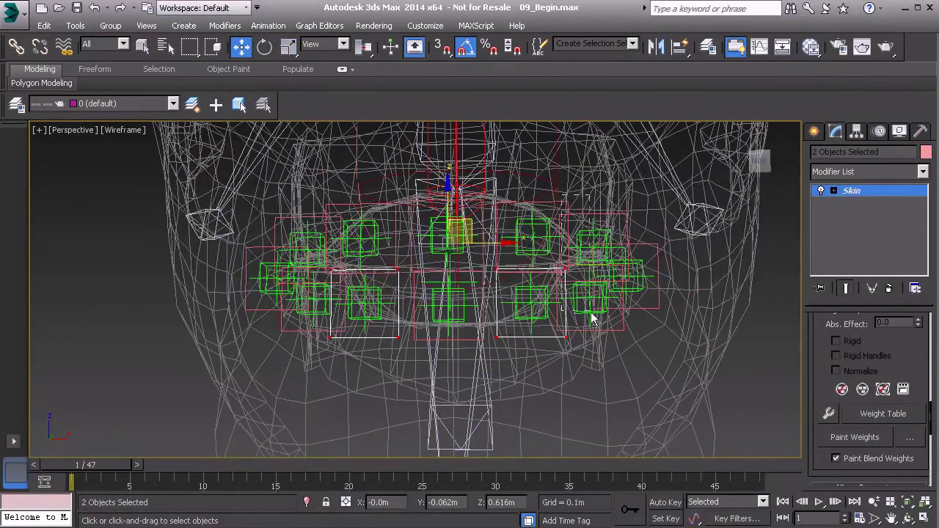
left_click(567, 270)
left_click_drag(307, 218, 350, 380, "ctrl")
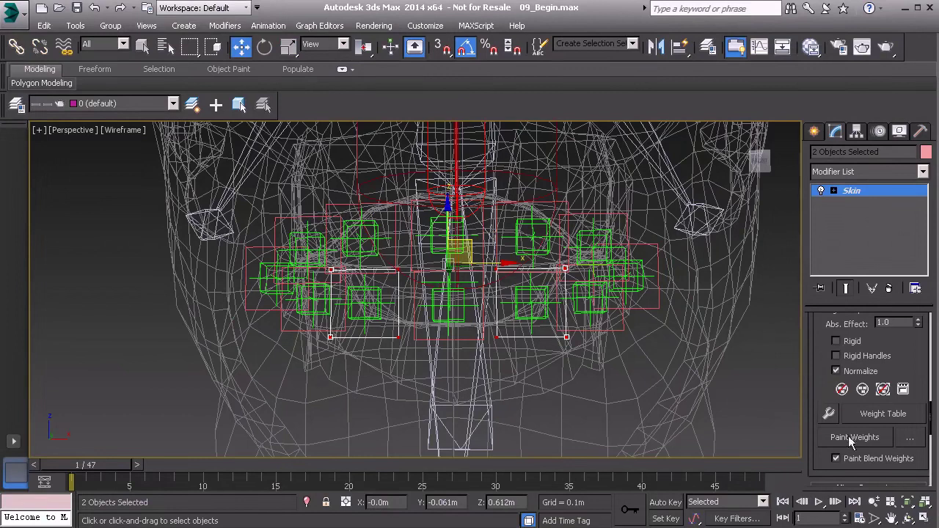
- Set the Bn_Jaw01 weight of the four selected outer-edge vertices on the LowerLip_A01 planes to 0.96 and leave vertex editing
left_click(882, 413)
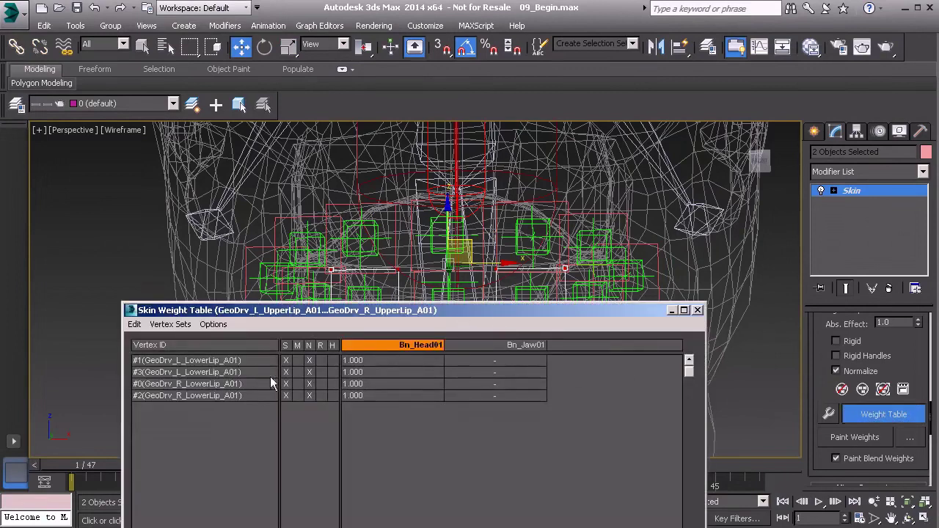
left_click_drag(230, 360, 221, 399)
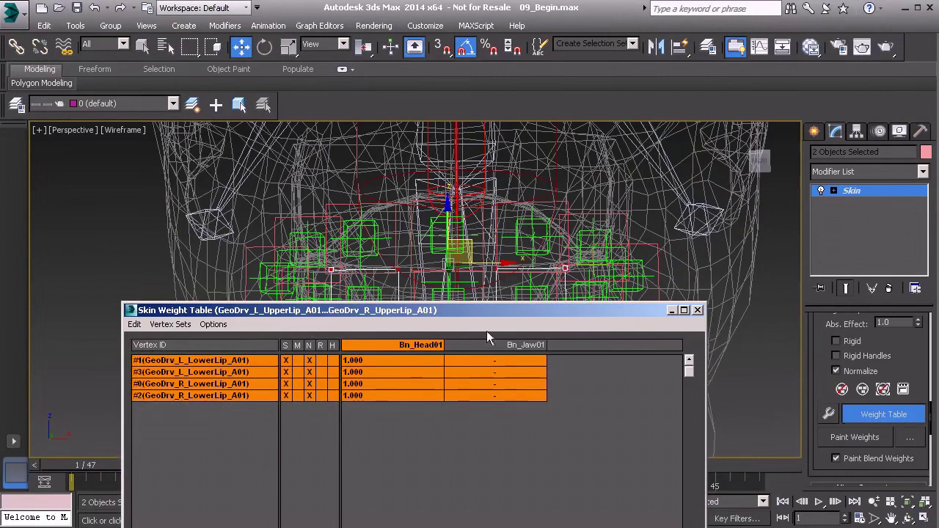
left_click(499, 382)
type(".5")
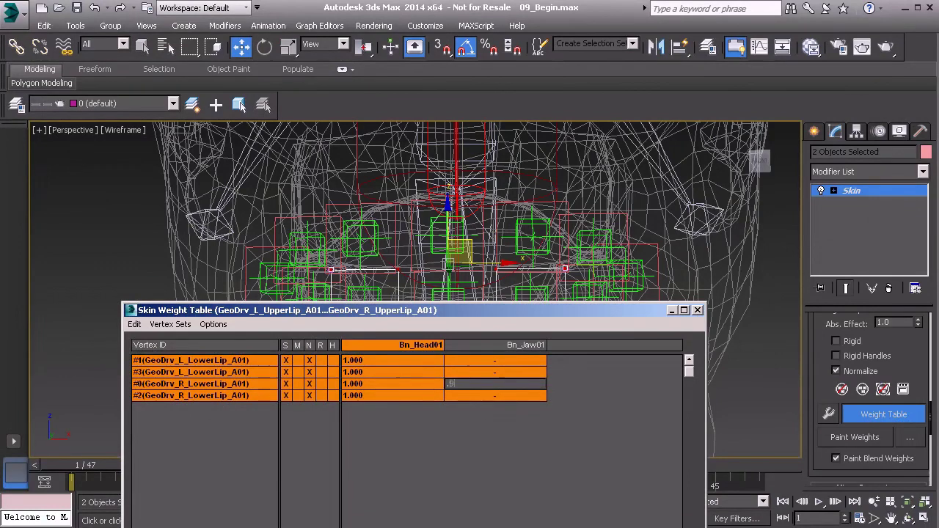
key("Return")
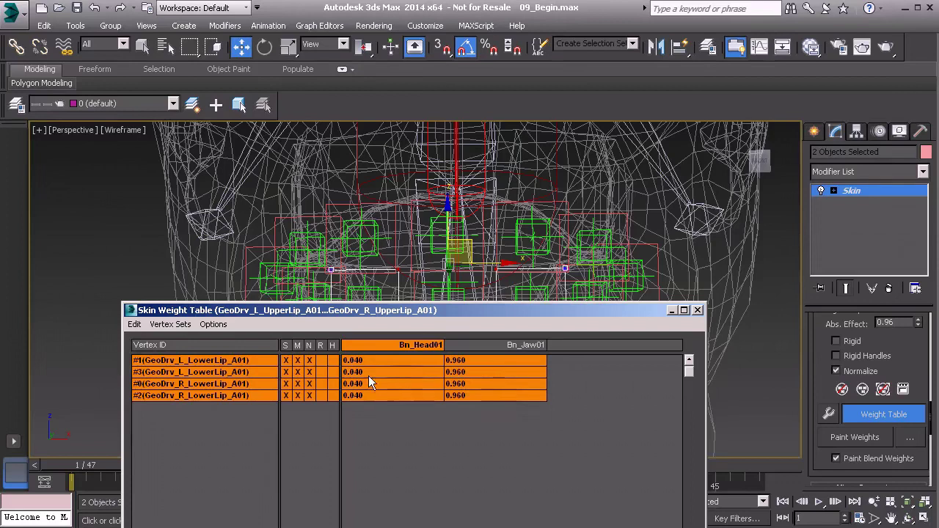
left_click(697, 310)
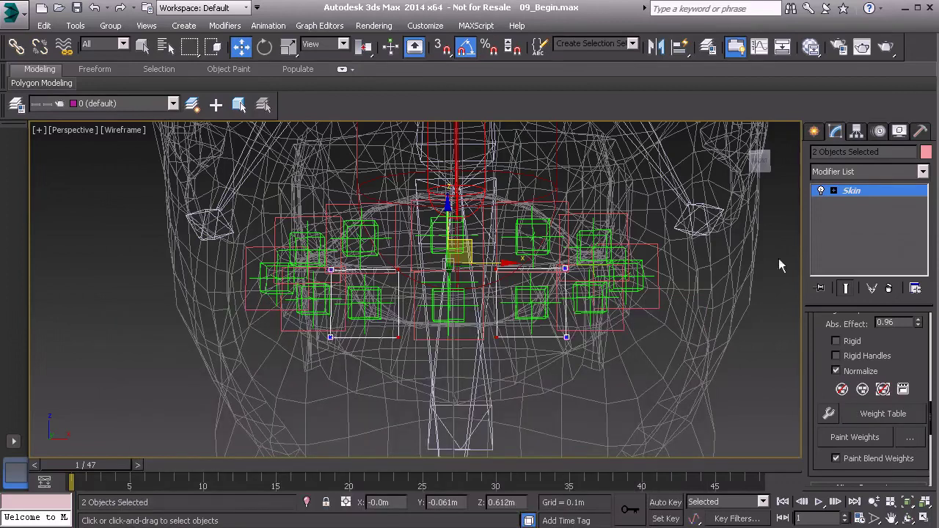
left_click(865, 191)
left_click(610, 338)
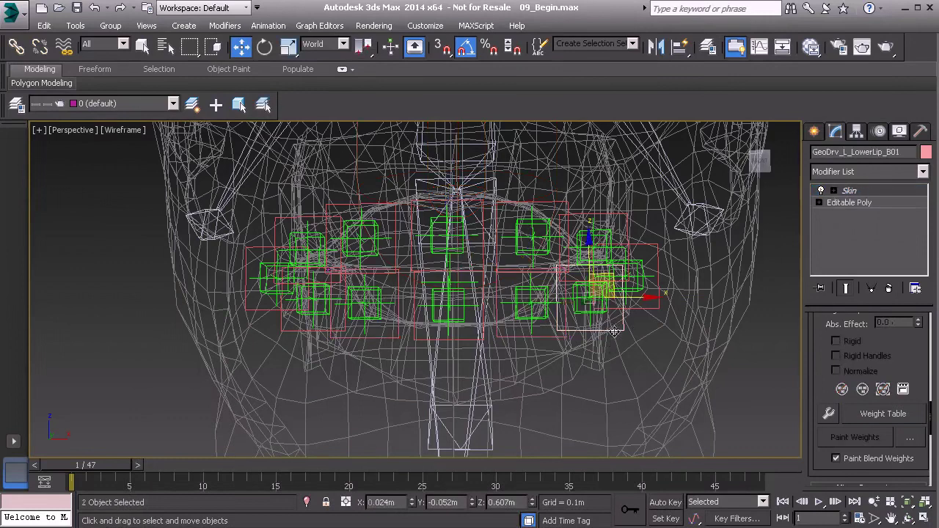
left_click(363, 336, "ctrl")
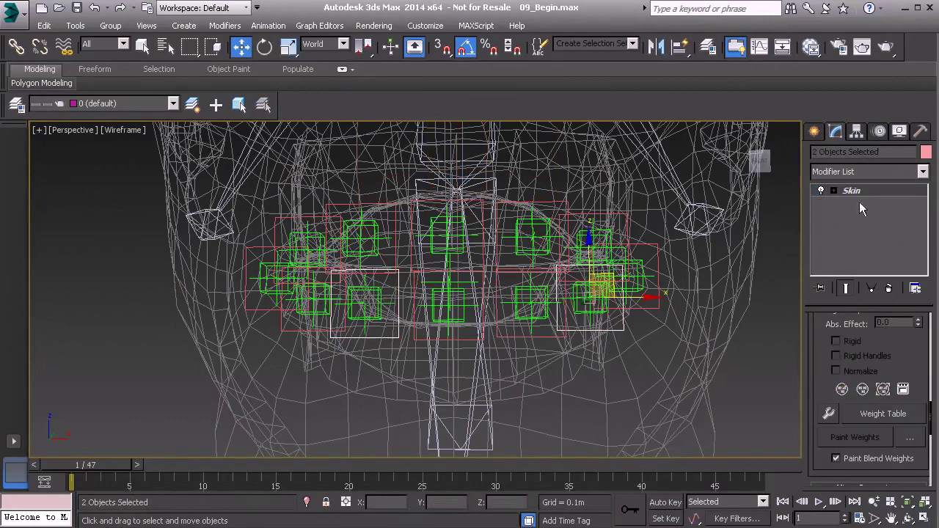
left_click(890, 190)
left_click(614, 345)
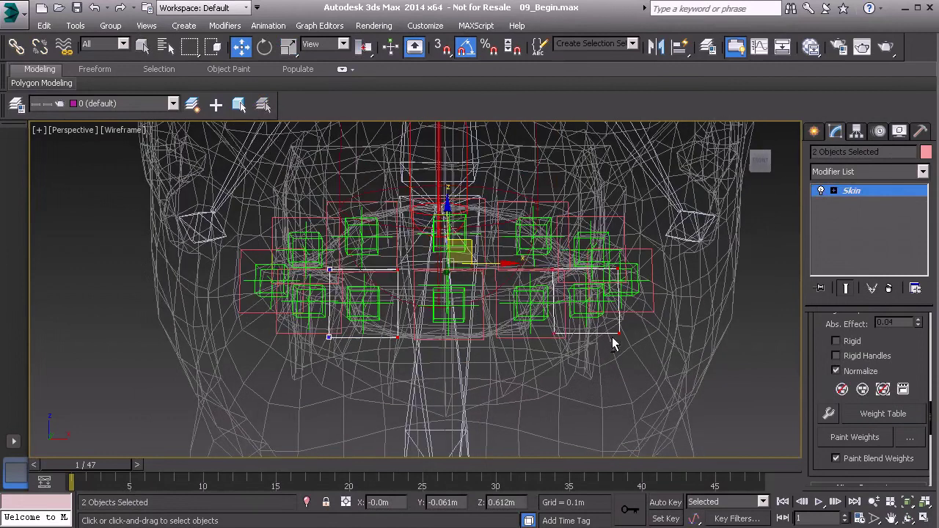
left_click(546, 360)
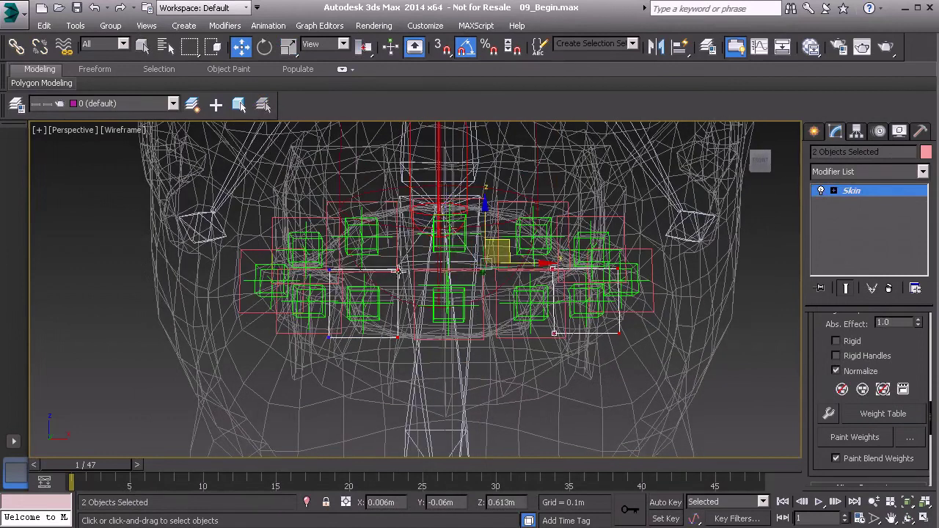
middle_click_drag(453, 359, 155, 403, "alt")
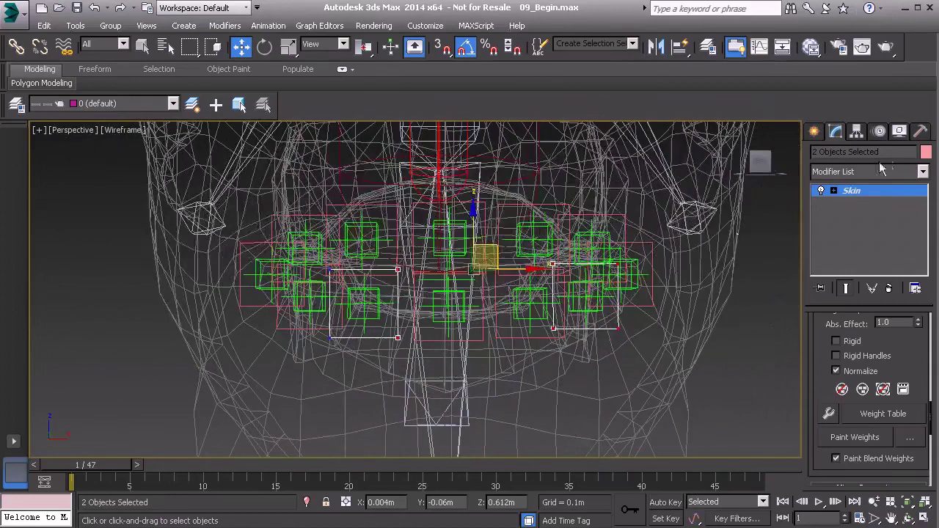
left_click(873, 191)
- Select the left and right LowerLip_B01 planes, enter Skin vertex editing and select the inner-edge vertices of both
left_click(299, 326)
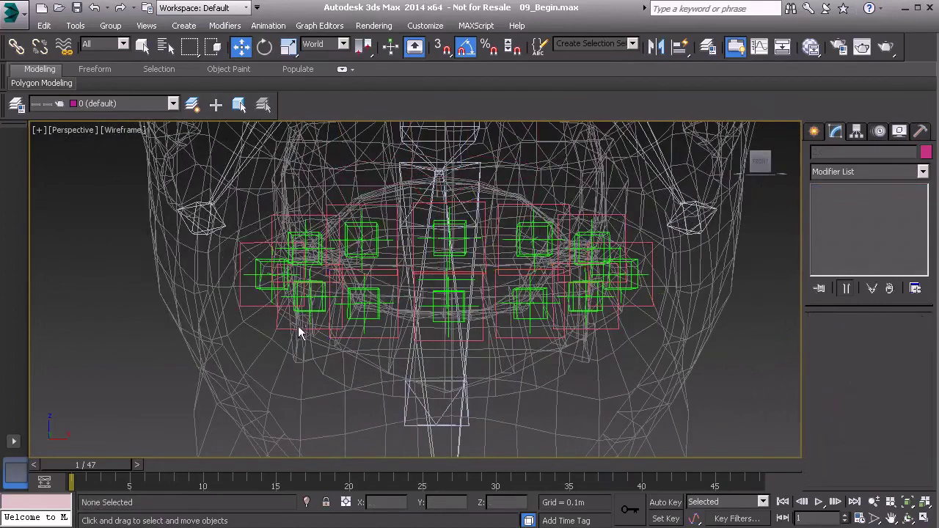
left_click(297, 328)
left_click(607, 331, "ctrl")
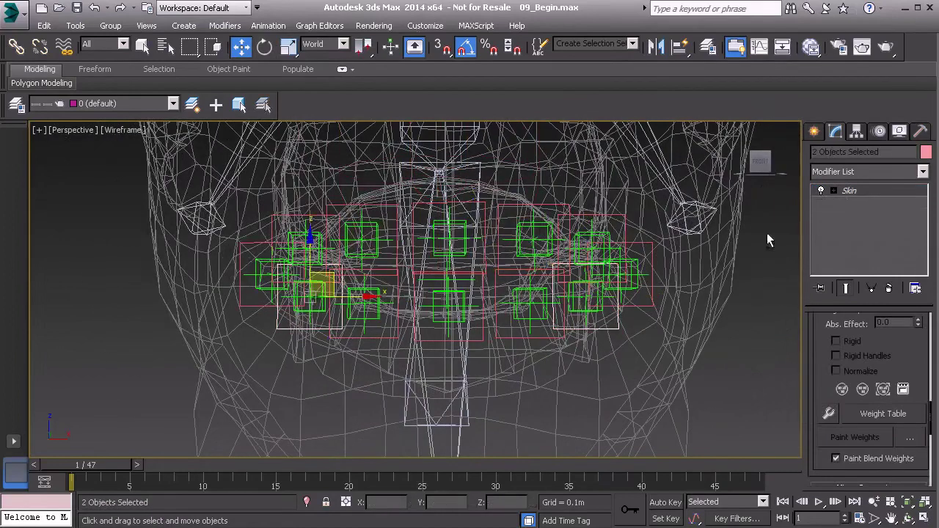
left_click(857, 191)
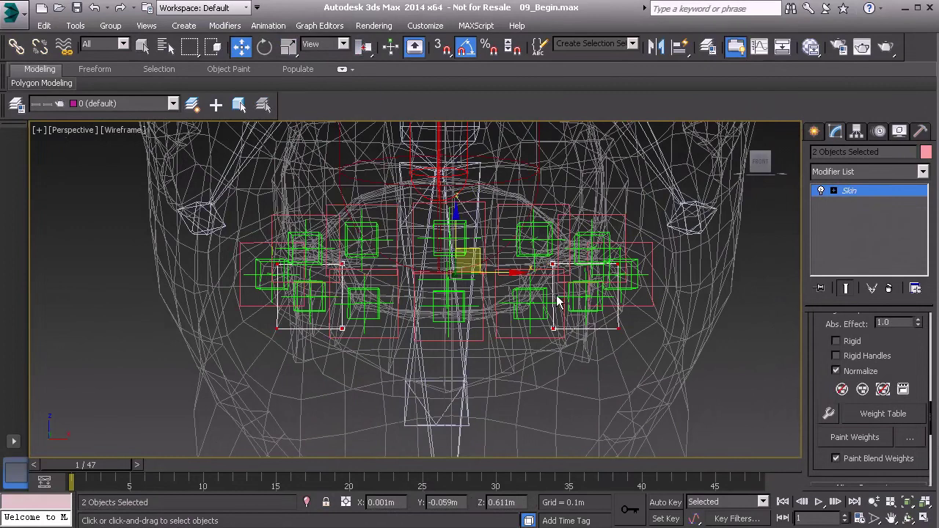
- Set the Bn_Jaw01 weight of the LowerLip_B01 inner-edge vertices to 0.9 in the Skin Weight Table and close it
left_click(873, 413)
left_click_drag(239, 363, 271, 413)
left_click(532, 374)
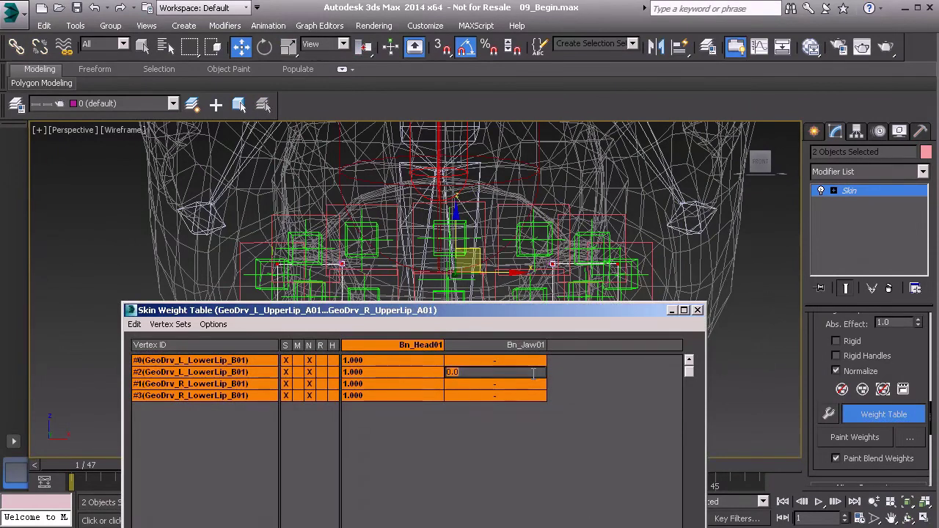
type(".9")
key("Return")
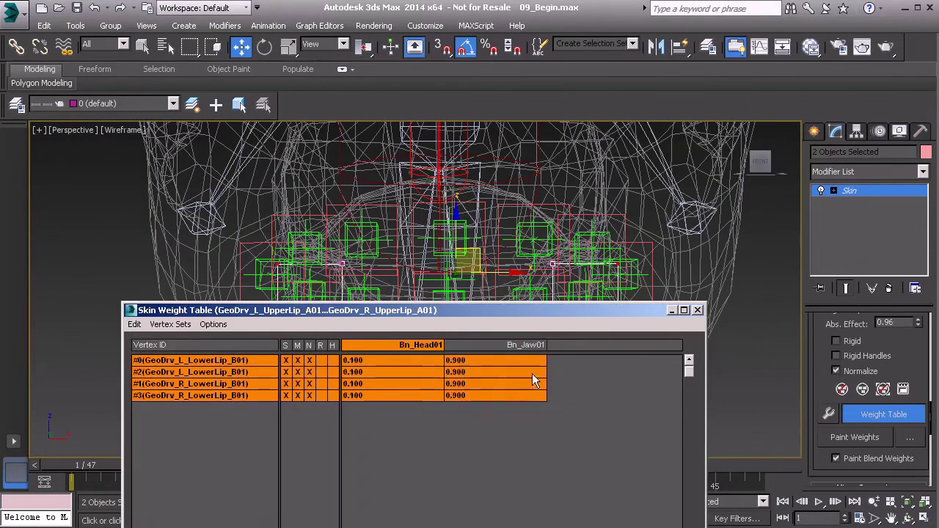
left_click(698, 309)
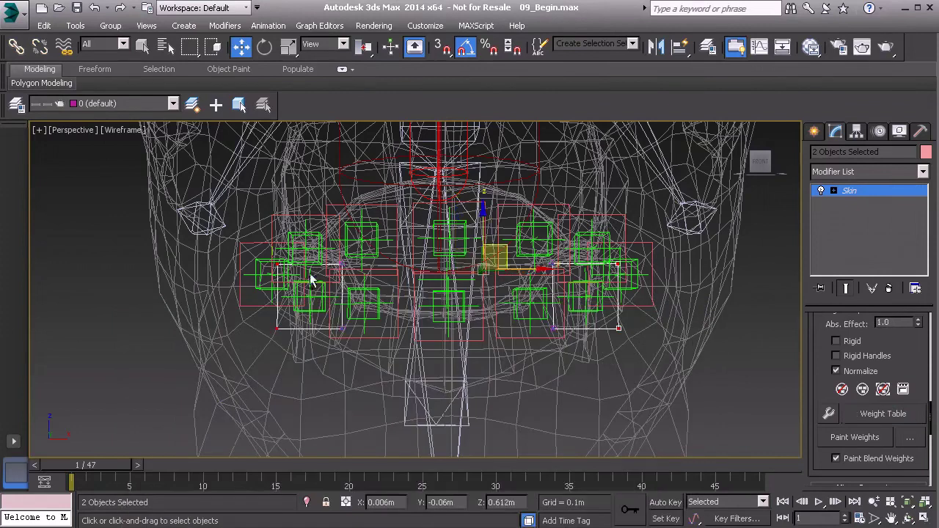
- Select the outer-edge vertices of both LowerLip_B01 planes, set their Bn_Jaw01 weight to 0.8 and leave vertex editing
left_click_drag(243, 225, 290, 378, "ctrl")
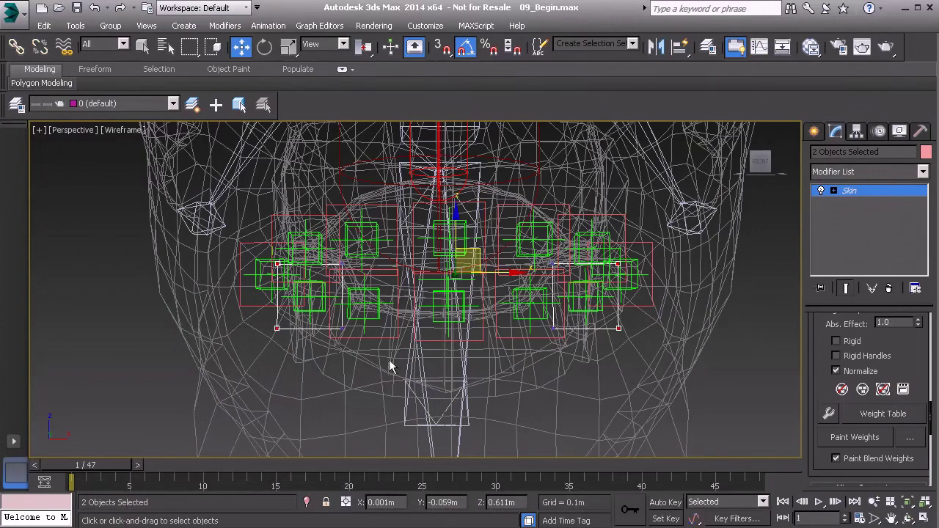
left_click(910, 415)
left_click_drag(233, 360, 216, 411)
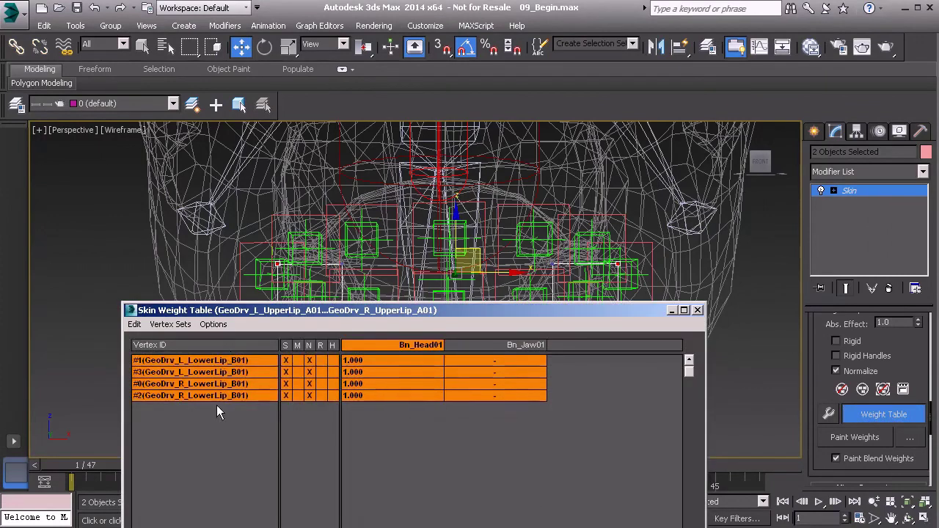
left_click(503, 383)
type("0.8")
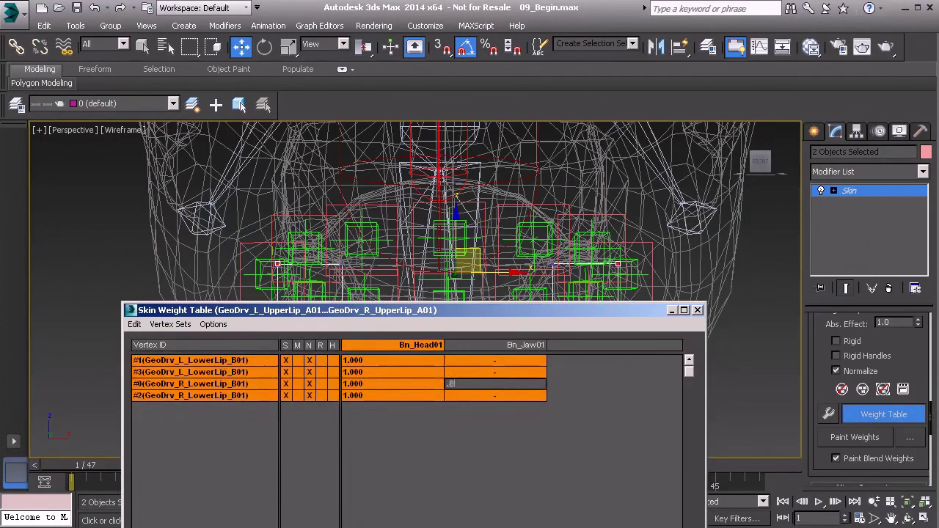
key("Return")
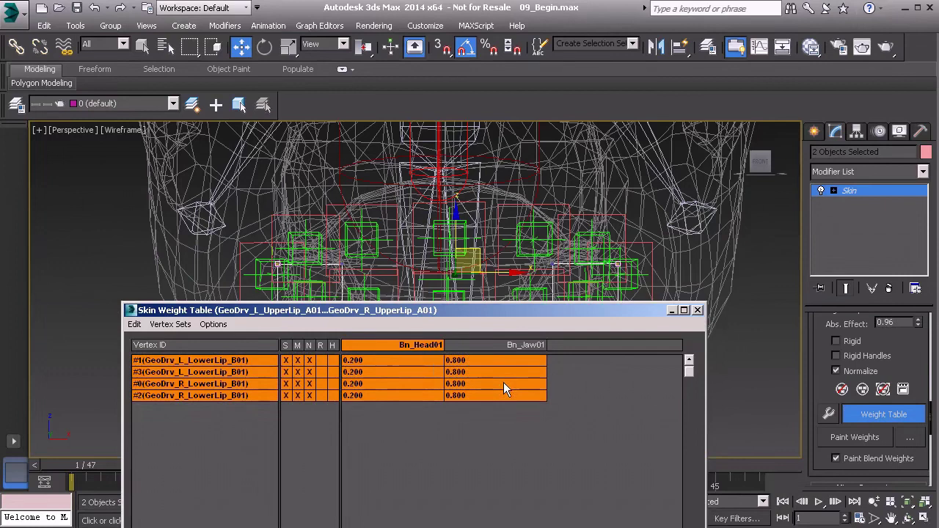
left_click(698, 311)
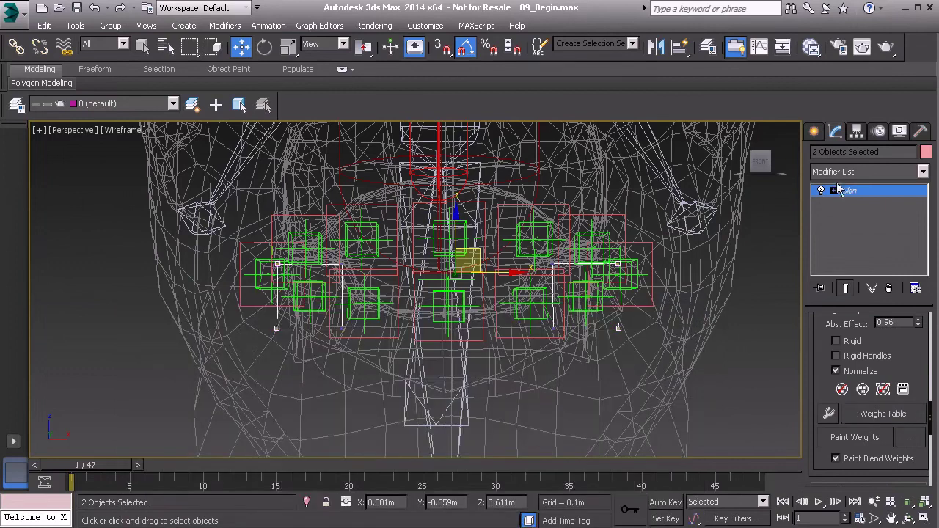
left_click(869, 188)
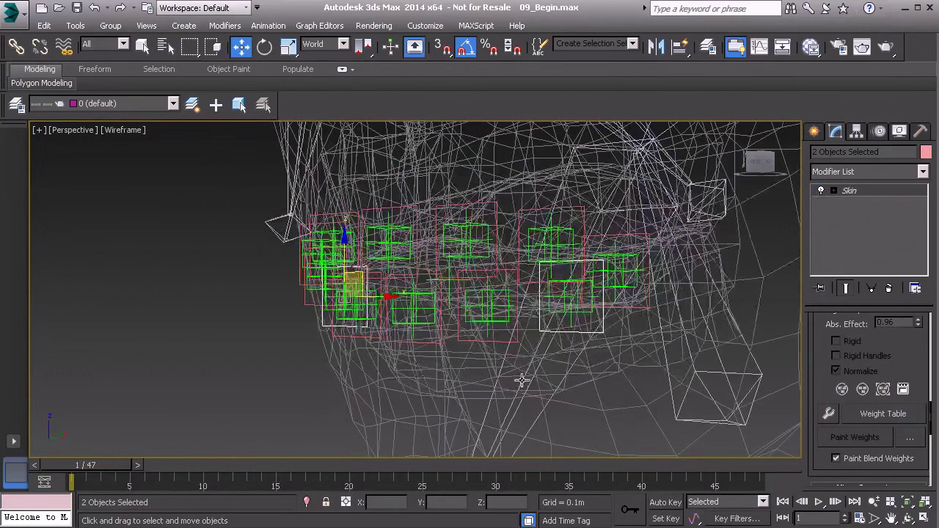
- Select the Bn_Jaw01 bone and rotate it open in Local coordinates to test how the lip driver planes follow
left_click(519, 379)
scroll(518, 378, "down", 5)
middle_click_drag(506, 370, 551, 363, "alt")
key("e")
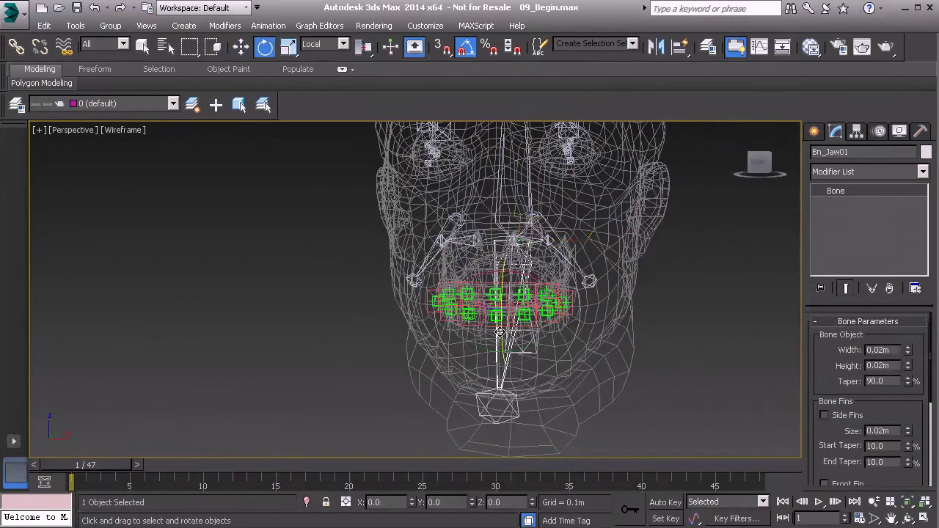
left_click_drag(363, 46, 368, 70)
middle_click_drag(523, 295, 526, 225, "alt")
scroll(516, 296, "up", 3)
mouse_move(518, 227)
left_mouse_down()
mouse_move(518, 248)
mouse_move(510, 243)
left_mouse_up()
middle_click_drag(510, 243, 493, 304, "alt")
middle_click_drag(422, 322, 462, 321, "alt")
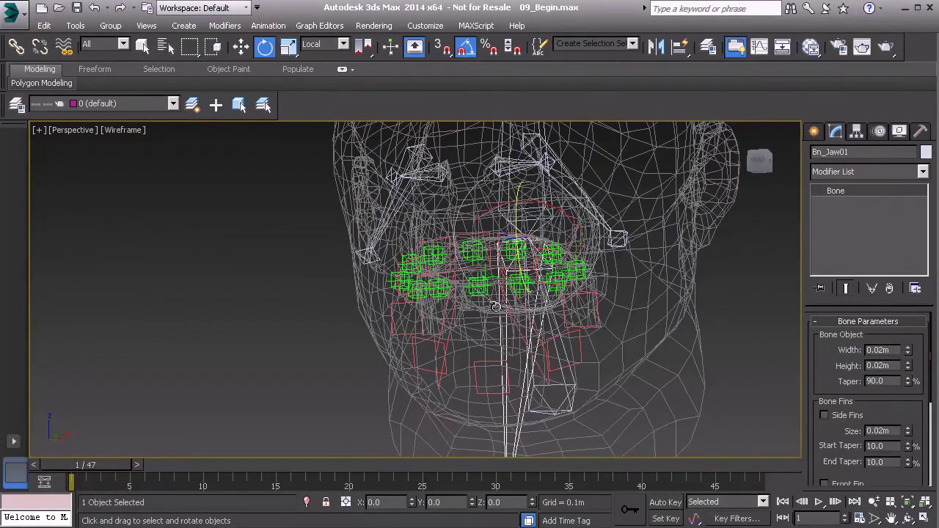
- Rotate the jaw bone further open to inspect the lower lip planes, and undo the test rotation
middle_click_drag(528, 343, 479, 353, "alt")
mouse_move(526, 251)
left_mouse_down()
mouse_move(522, 272)
mouse_move(511, 258)
left_mouse_up()
middle_click_drag(441, 309, 511, 324, "alt")
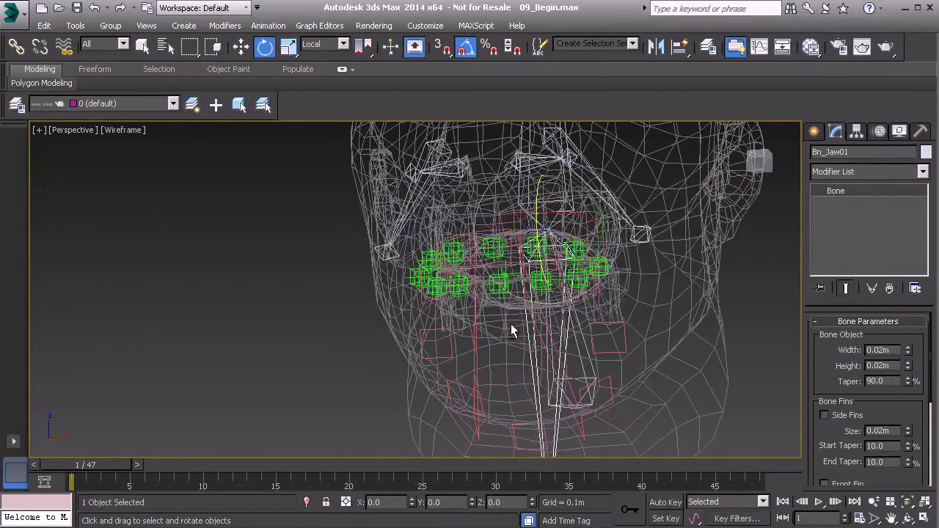
right_click(271, 313)
left_click(238, 279)
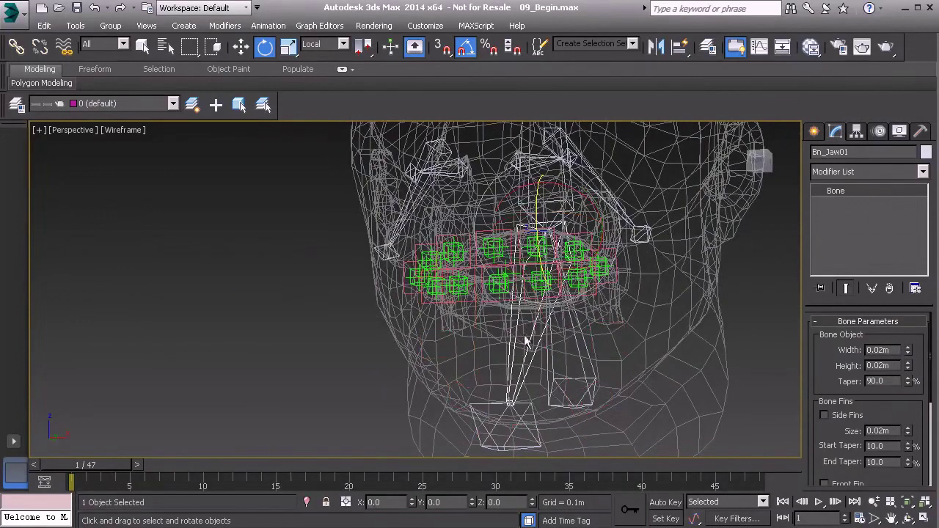
- Select the left and right LowerLip_A01 planes and select their inner-edge vertices in the Skin modifier
middle_click_drag(441, 360, 523, 336, "alt")
scroll(531, 331, "up", 5)
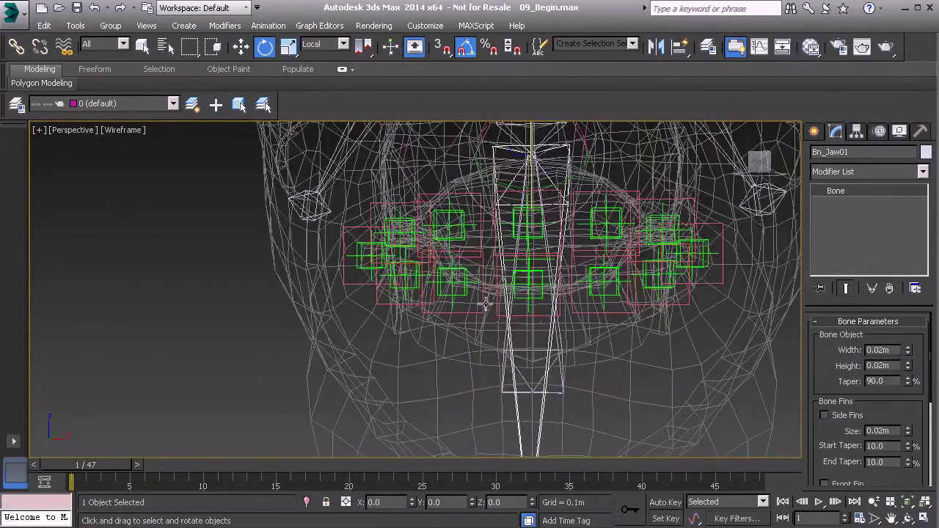
left_click(478, 314)
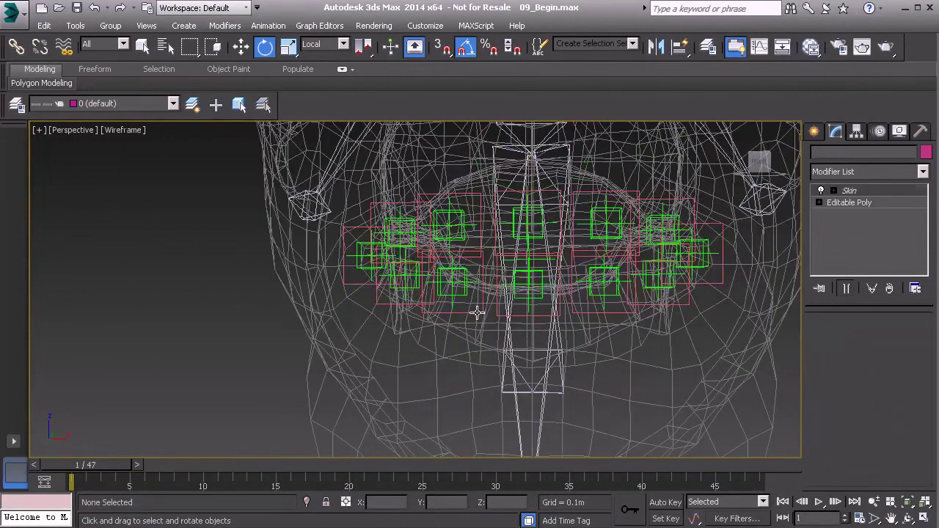
left_click(615, 311, "ctrl")
left_click(851, 191)
key("w")
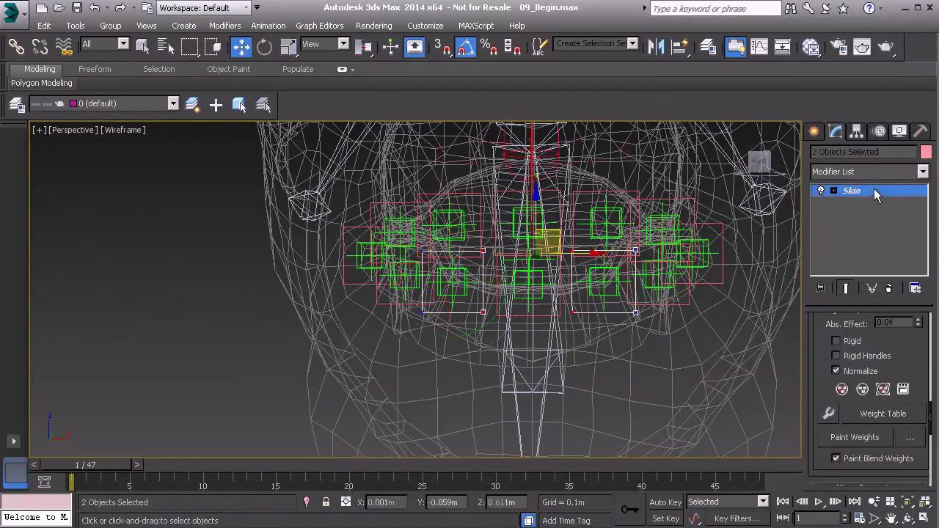
left_click_drag(586, 348, 475, 216)
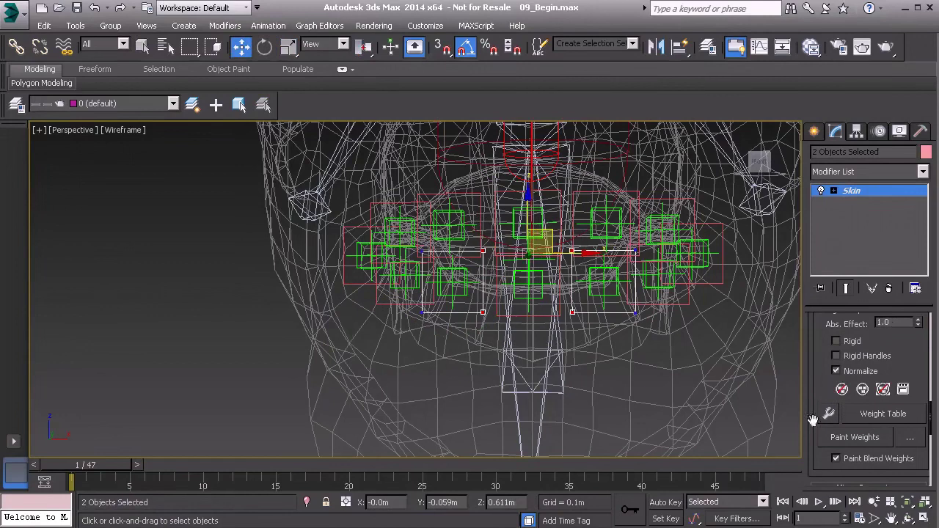
- Set the Bn_Jaw01 weight of the four LowerLip_A01 inner-edge vertices to 1 in the Skin Weight Table and close it
left_click(900, 416)
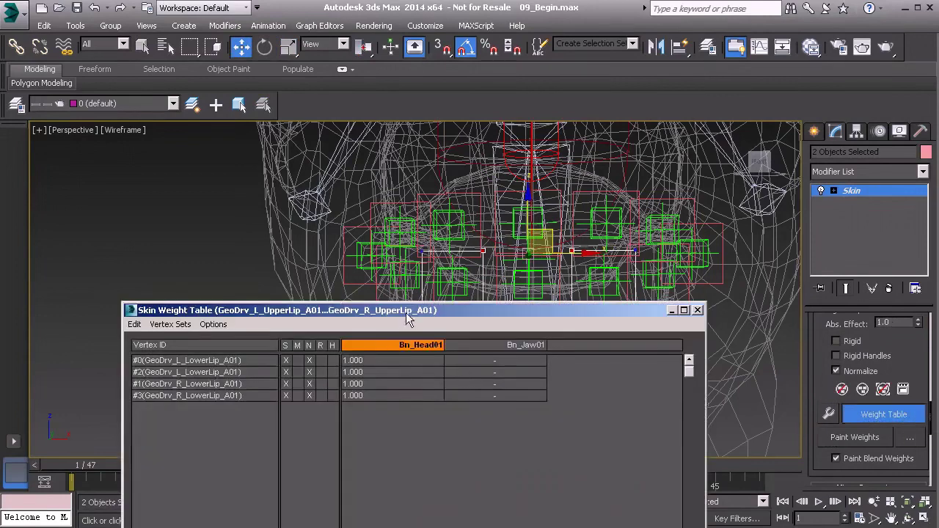
left_click_drag(413, 311, 413, 191)
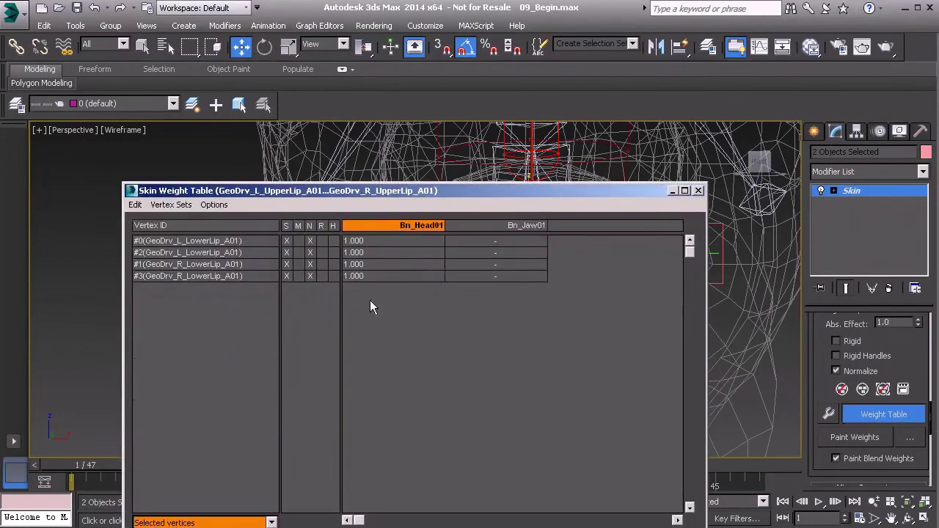
left_click_drag(245, 238, 233, 278)
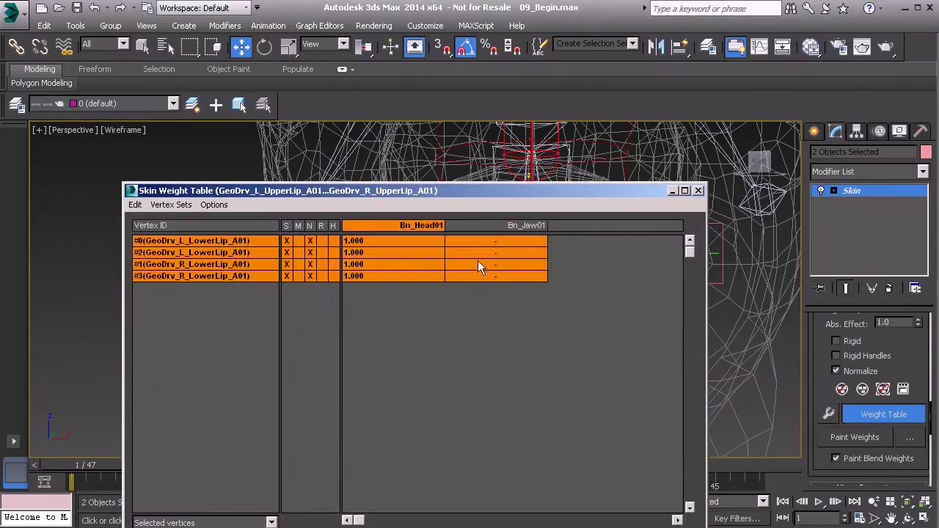
left_click(499, 254)
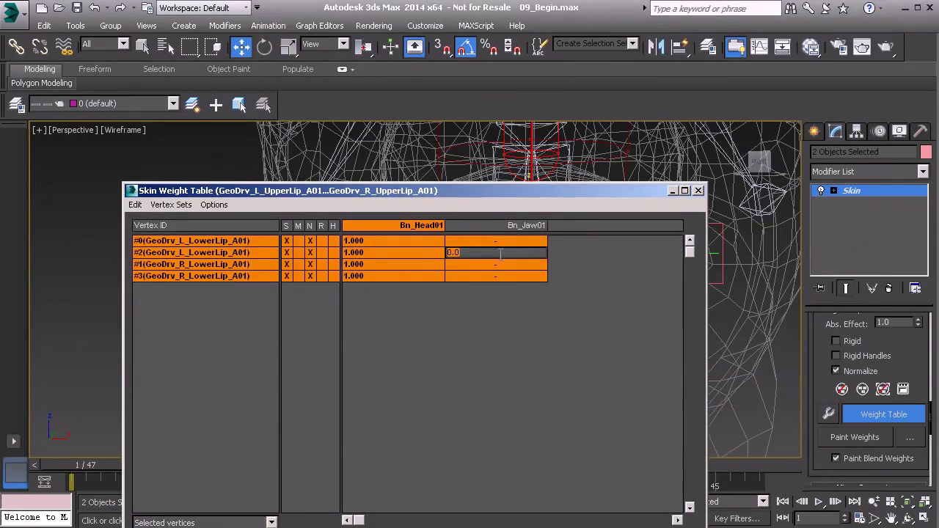
type("1")
key("Return")
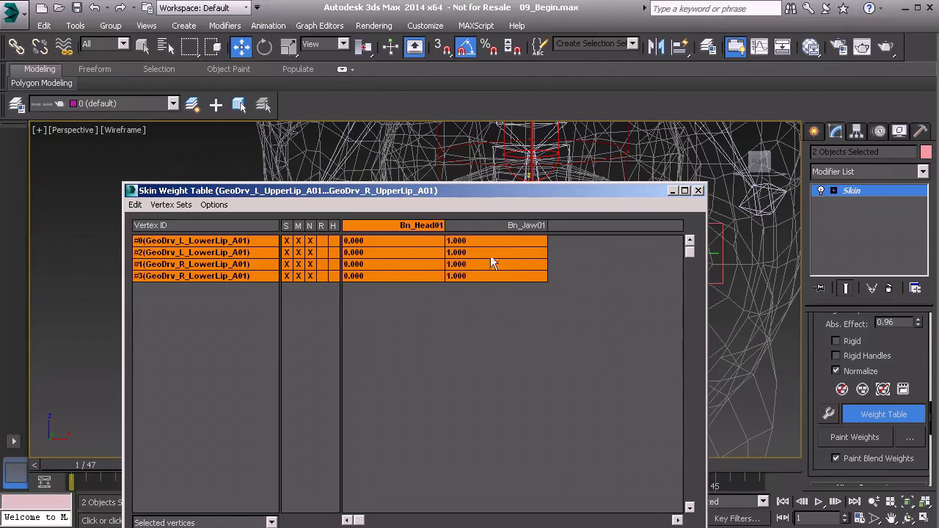
left_click(699, 190)
- Rotate the Bn_Jaw01 bone open again and examine the spread of the weighted lip driver planes from several angles
middle_click_drag(514, 293, 547, 287, "alt")
left_click(589, 350)
key("e")
left_click_drag(369, 55, 369, 58)
left_click_drag(546, 208, 546, 231)
mouse_move(506, 265)
middle_mouse_down("alt")
mouse_move(522, 274)
mouse_move(560, 260)
mouse_move(561, 249)
mouse_move(548, 244)
mouse_move(517, 265)
middle_mouse_up("alt")
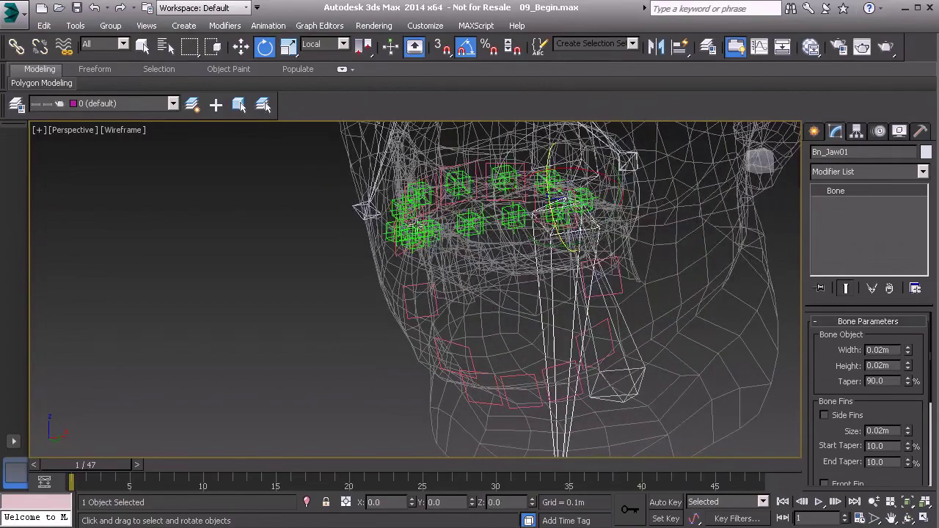
middle_click_drag(429, 239, 394, 340, "alt")
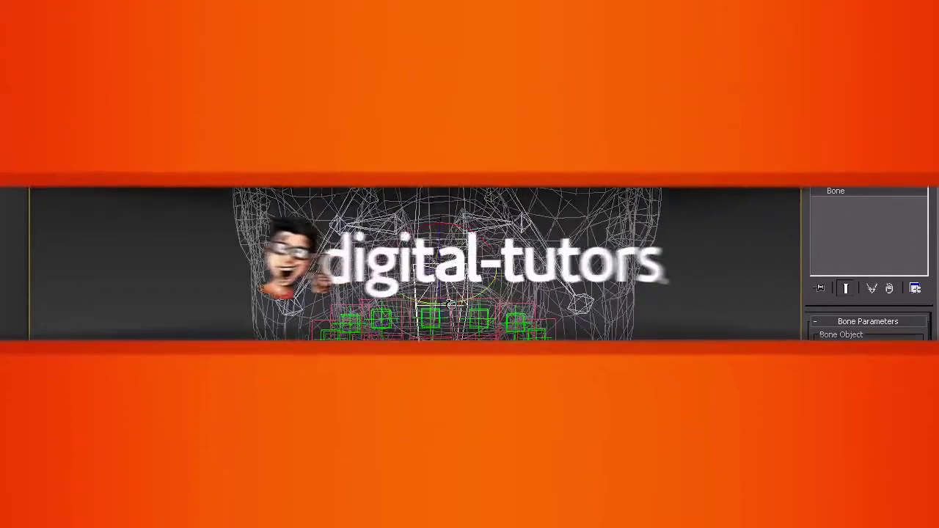